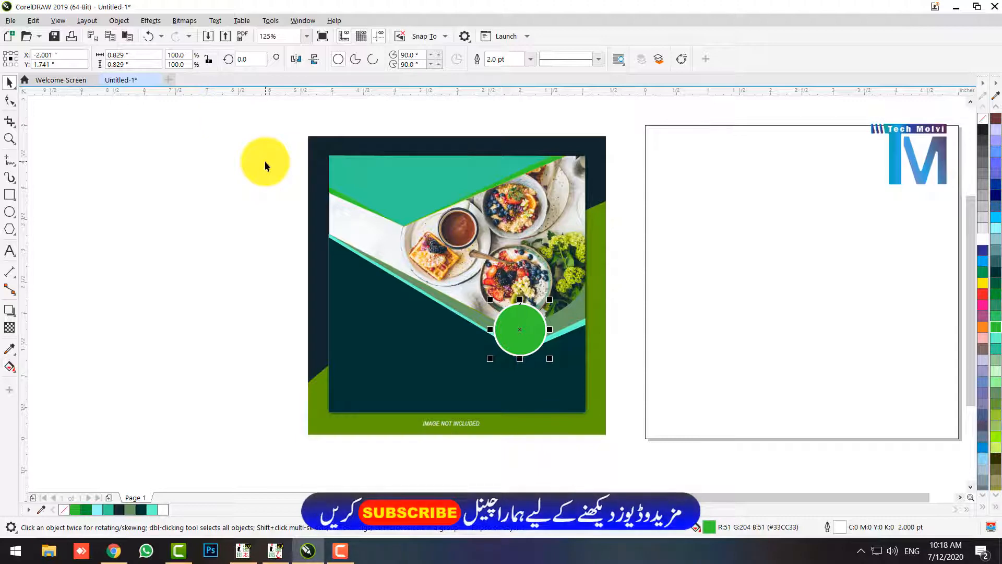
Step: Group all the shapes drawn over the reference flyer and PowerClip the group inside the blank square page frame
left_click(272, 180)
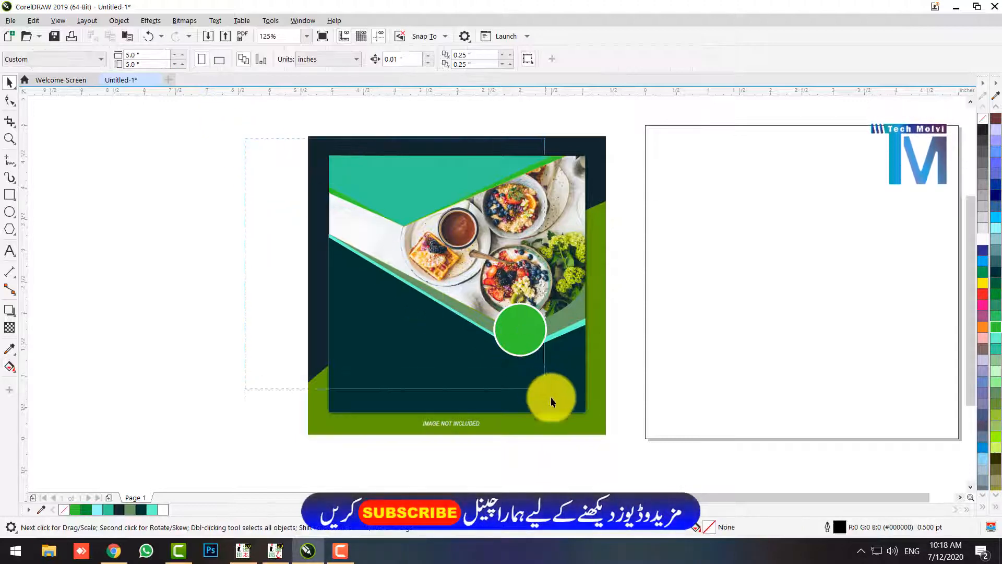
left_click_drag(600, 425, 599, 424)
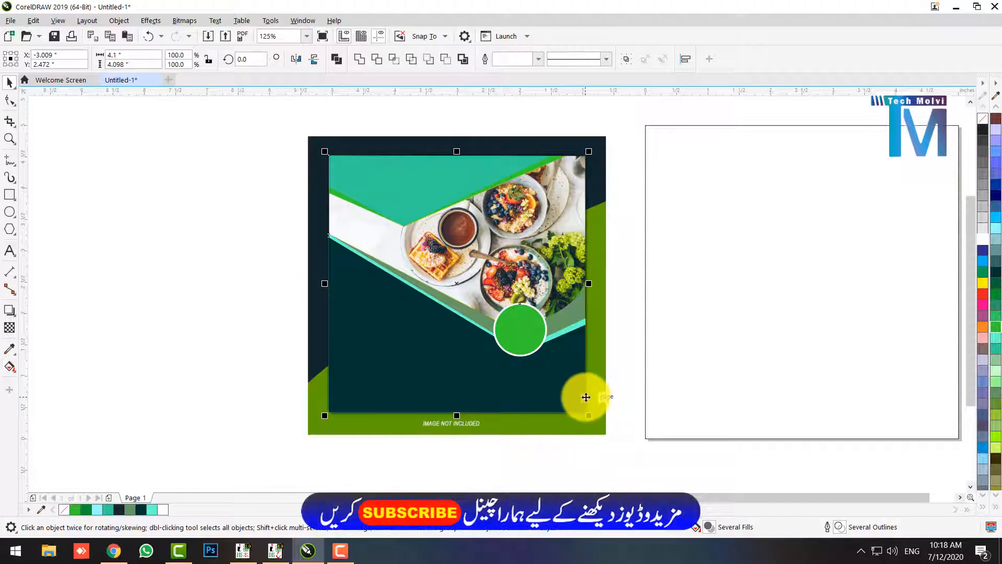
key("ctrl+g")
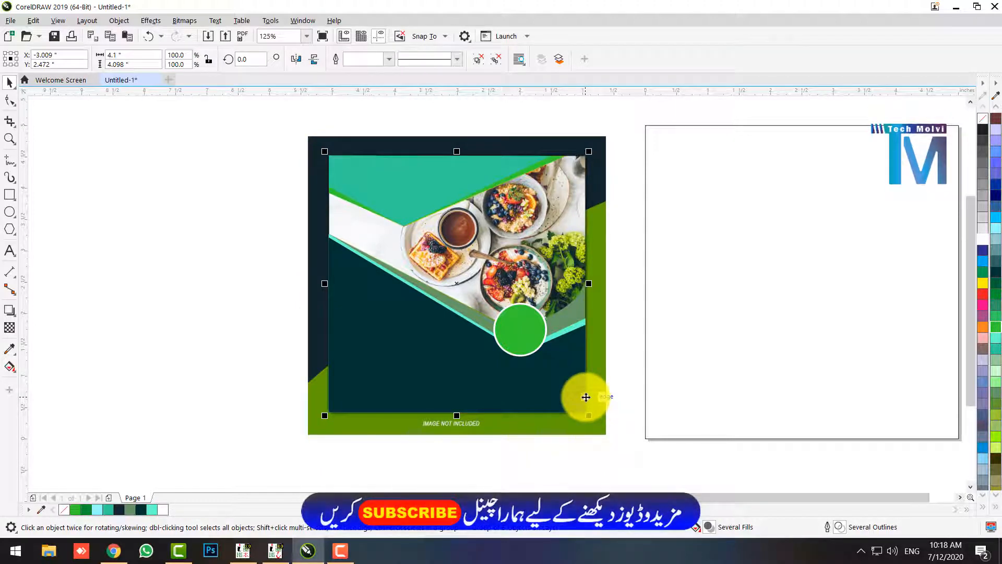
right_click(510, 336)
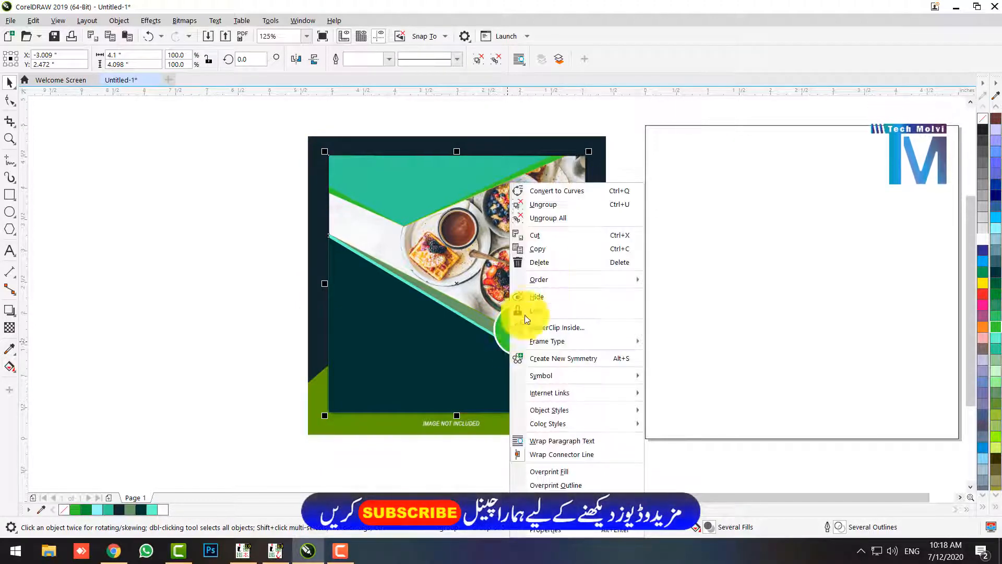
left_click(546, 327)
left_click(738, 297)
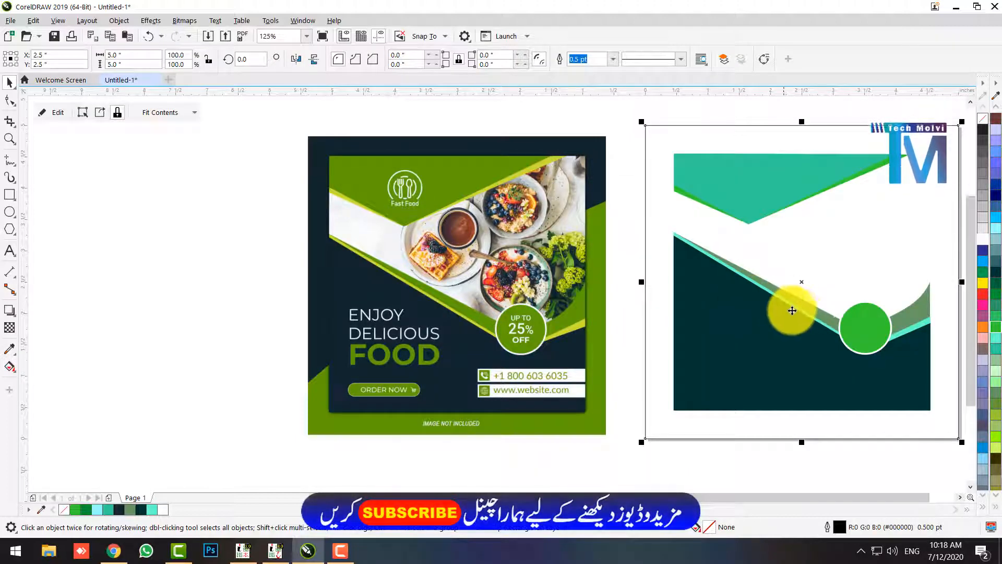
Step: Edit the PowerClip contents and enlarge the group to about 5.06 in square so it fills the frame
left_click(799, 312, "ctrl")
left_click(843, 350)
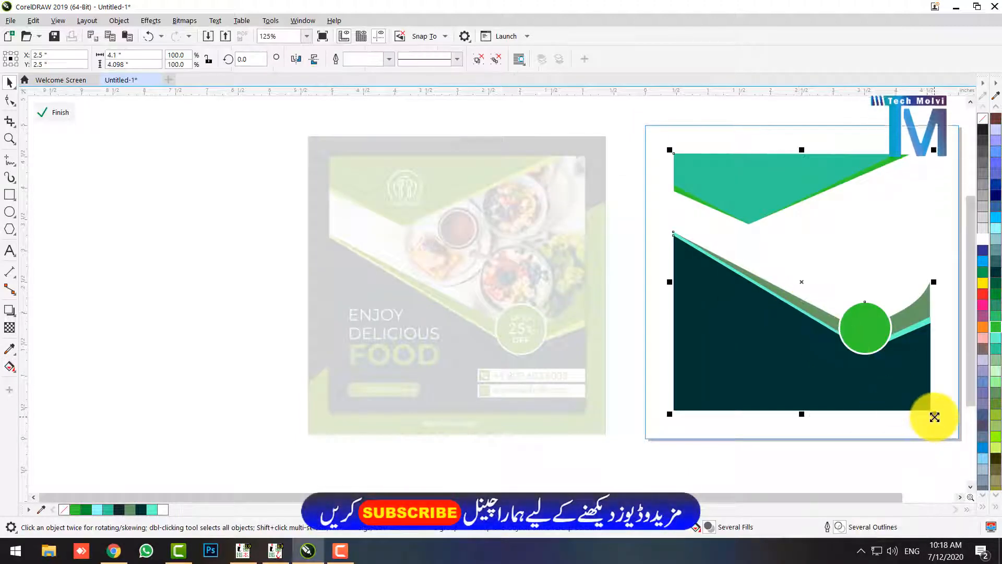
left_click_drag(934, 415, 932, 445)
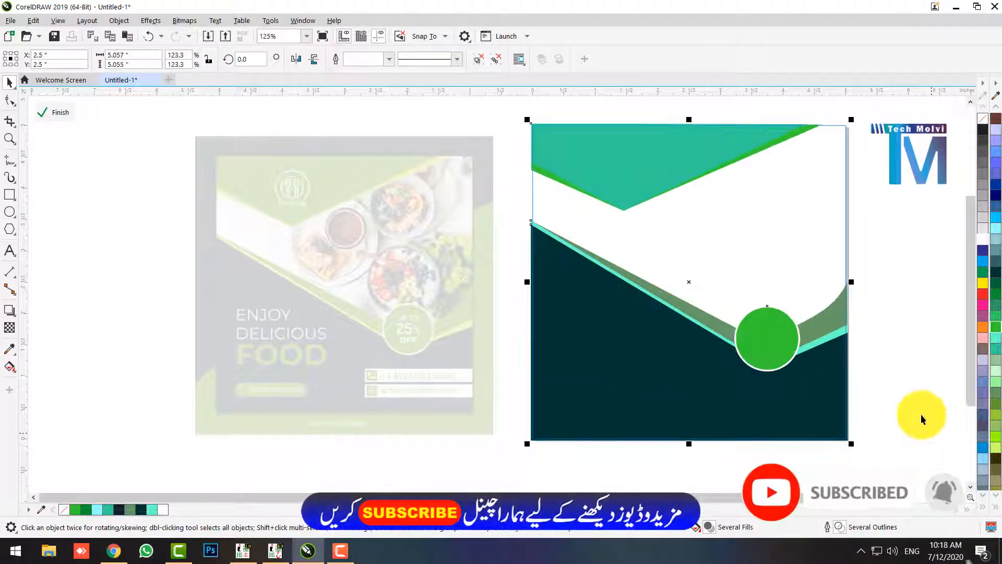
left_click(906, 305, "ctrl")
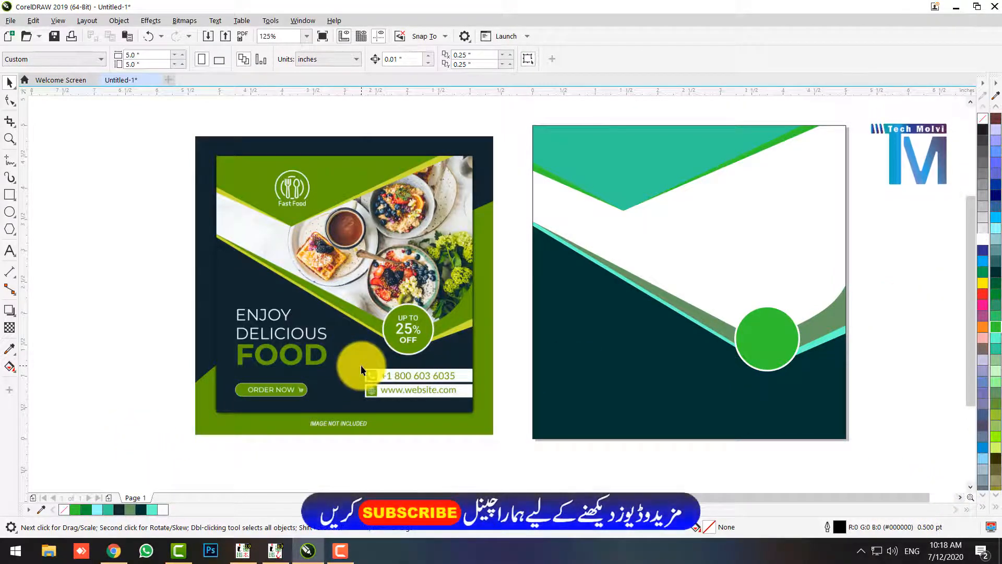
Step: Ungroup the artwork inside the PowerClip and fill the strip beneath the upper triangle with pale blue-green #99CCCC
double_click(662, 151)
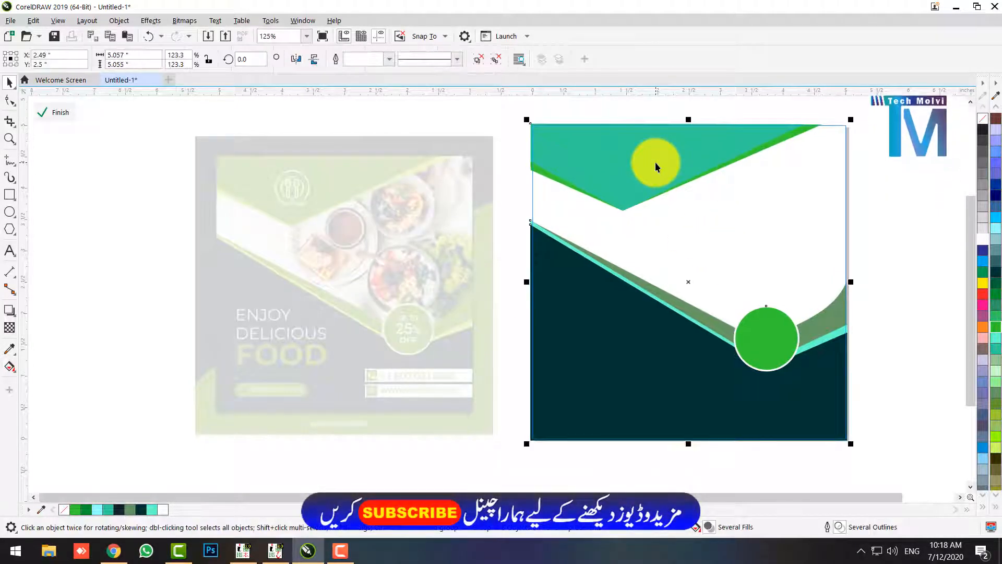
key("ctrl+u")
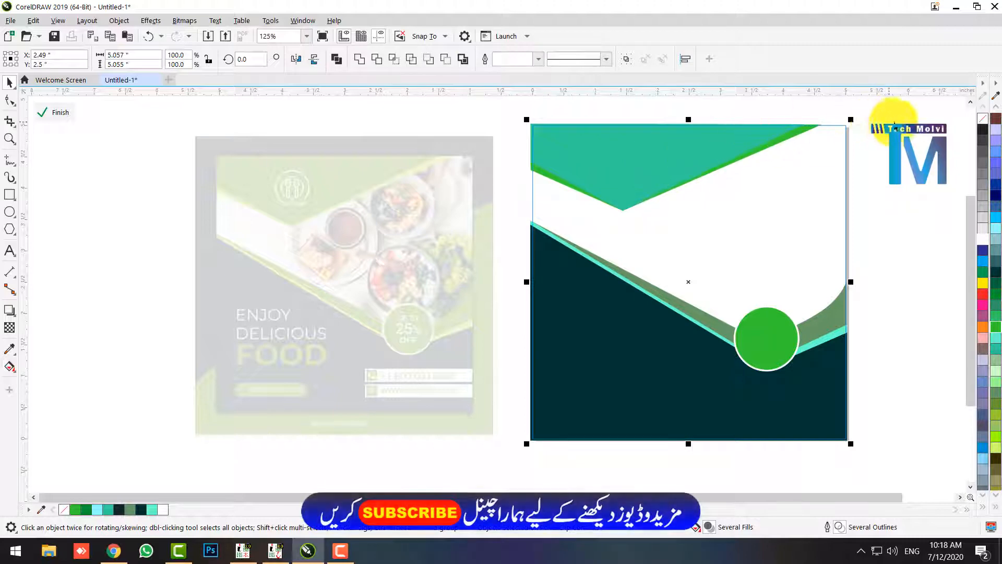
left_click(806, 126)
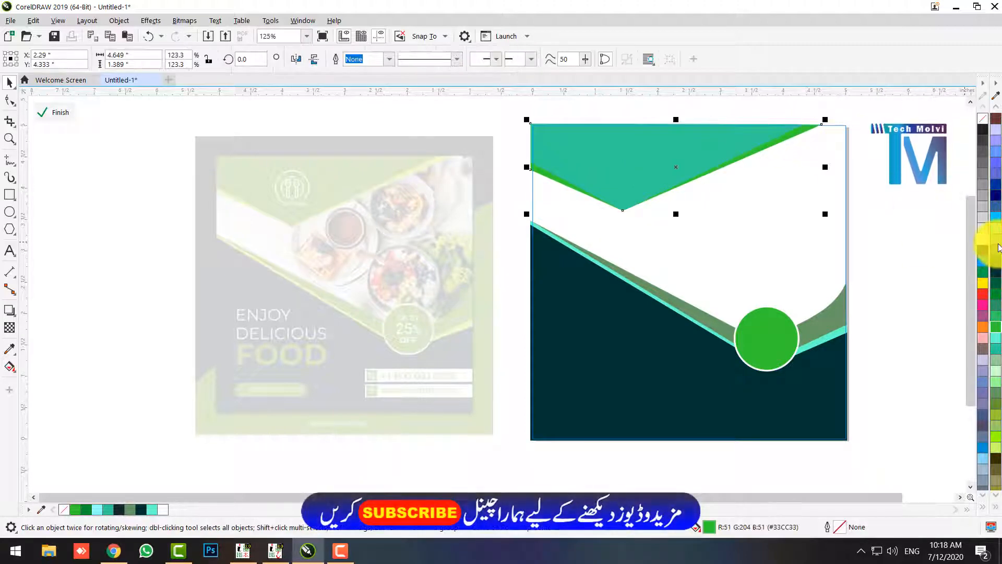
left_click(997, 247)
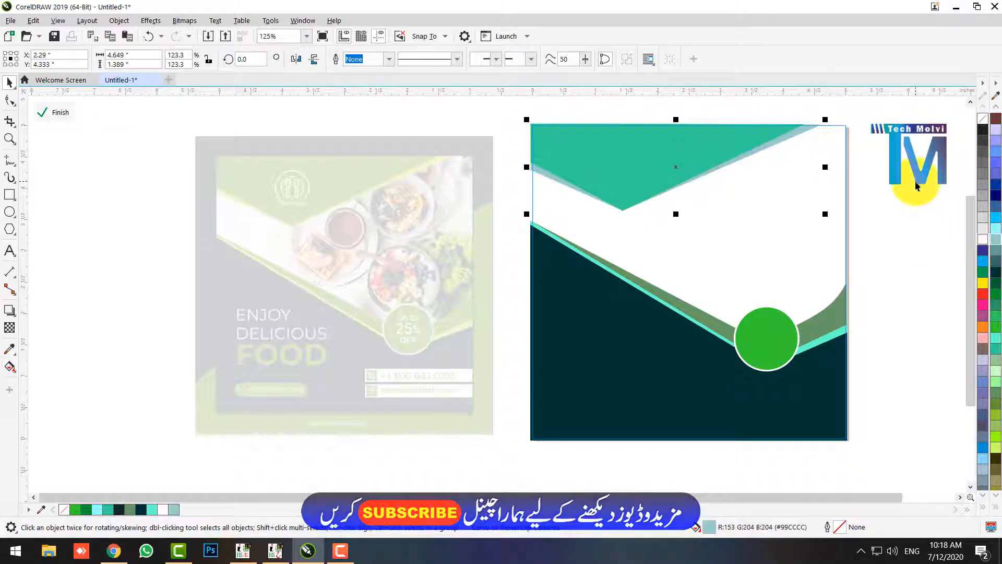
Step: Recolour the thin band along the lower panel's upper edge dark green and fill the lower panel with teal #1F747B
left_click(825, 343)
left_click(990, 318)
left_click(996, 291)
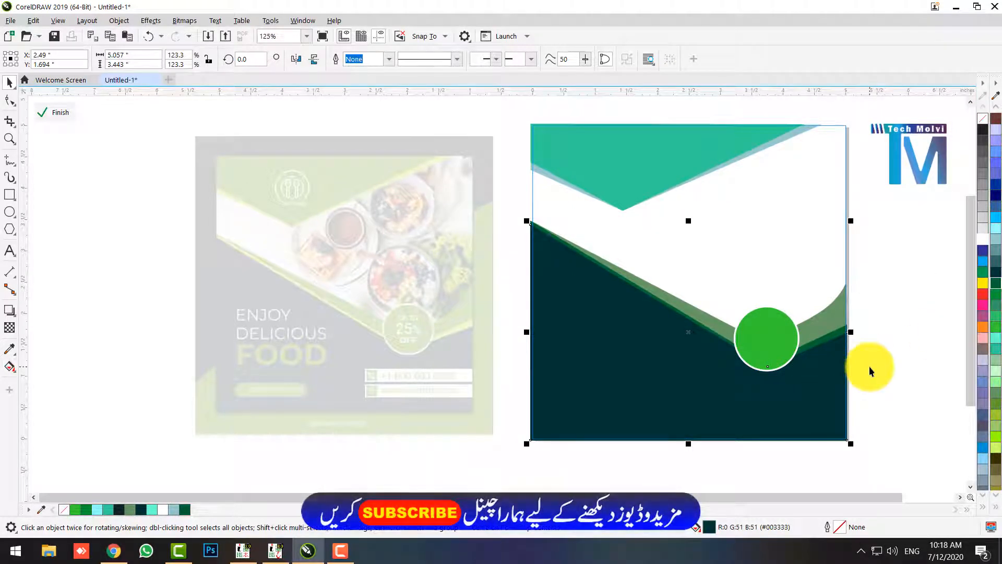
left_click(997, 351)
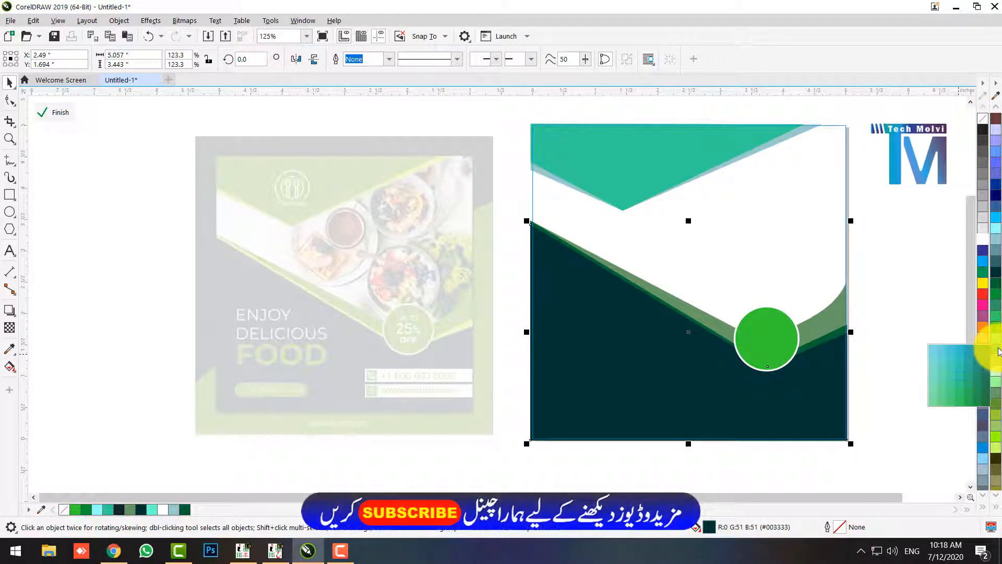
left_click(985, 354)
left_click(931, 310)
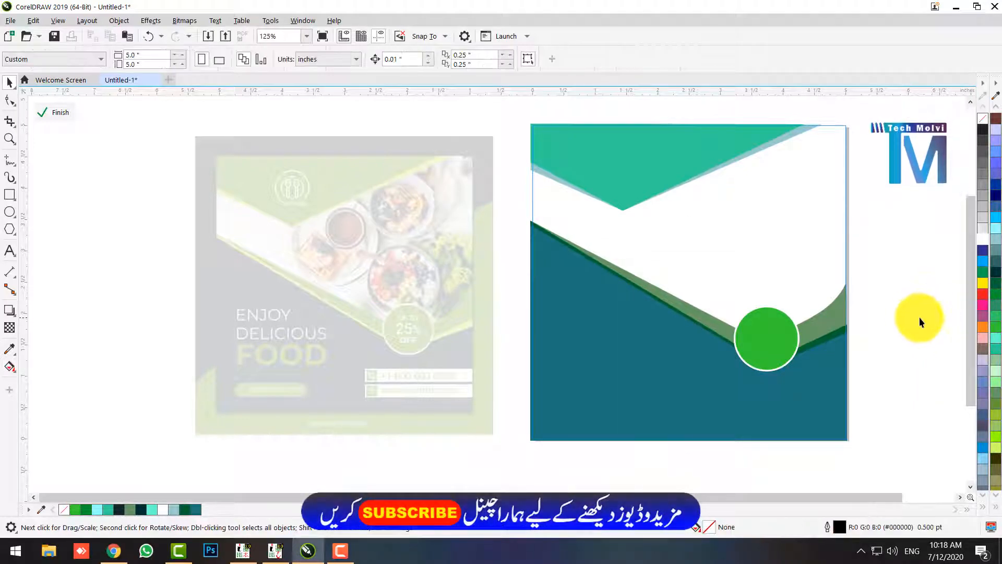
Step: Apply a vertical fountain fill to the lower panel, running from teal down to very dark teal
left_click(10, 367)
left_click(650, 411)
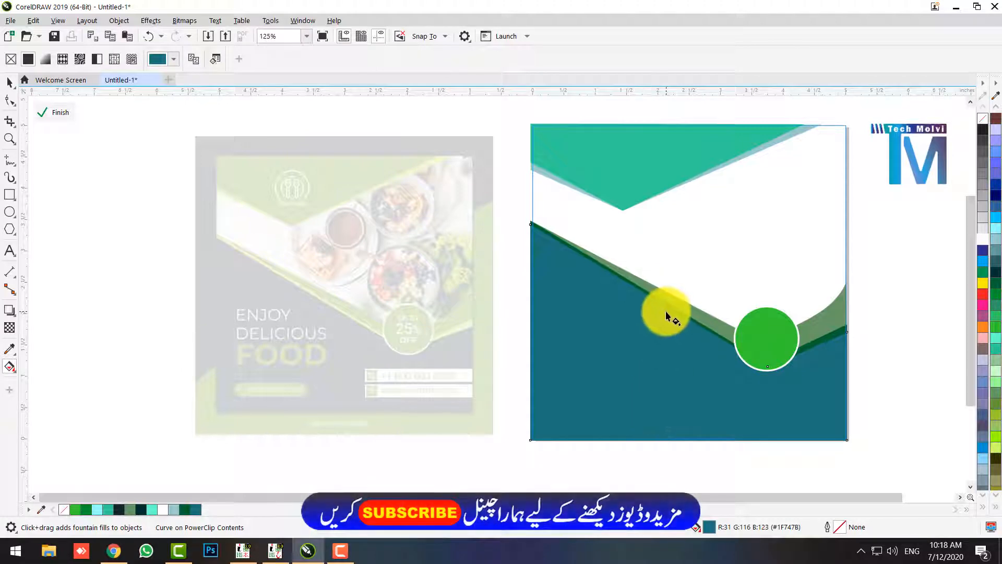
left_click_drag(662, 306, 658, 435)
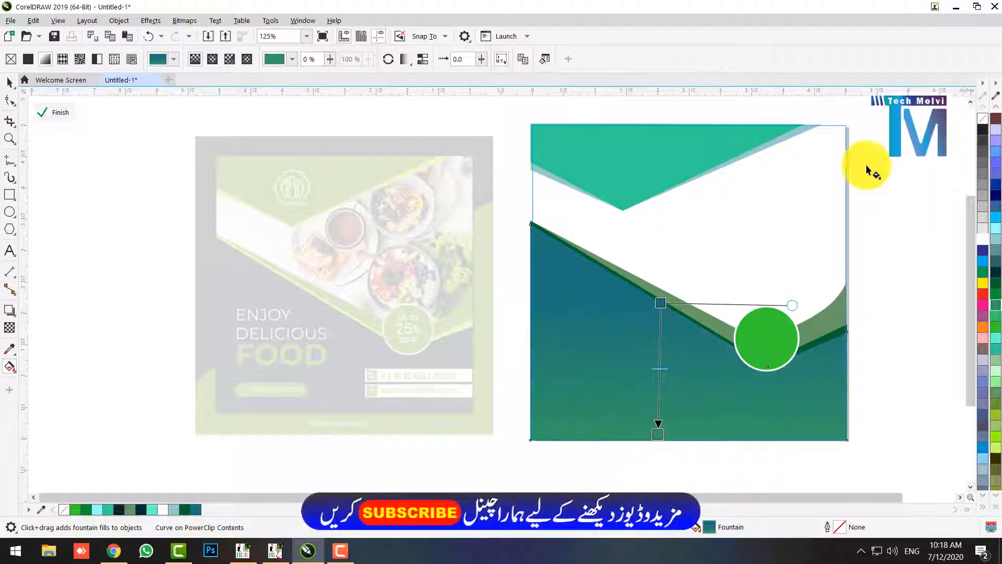
left_click_drag(997, 276, 659, 456)
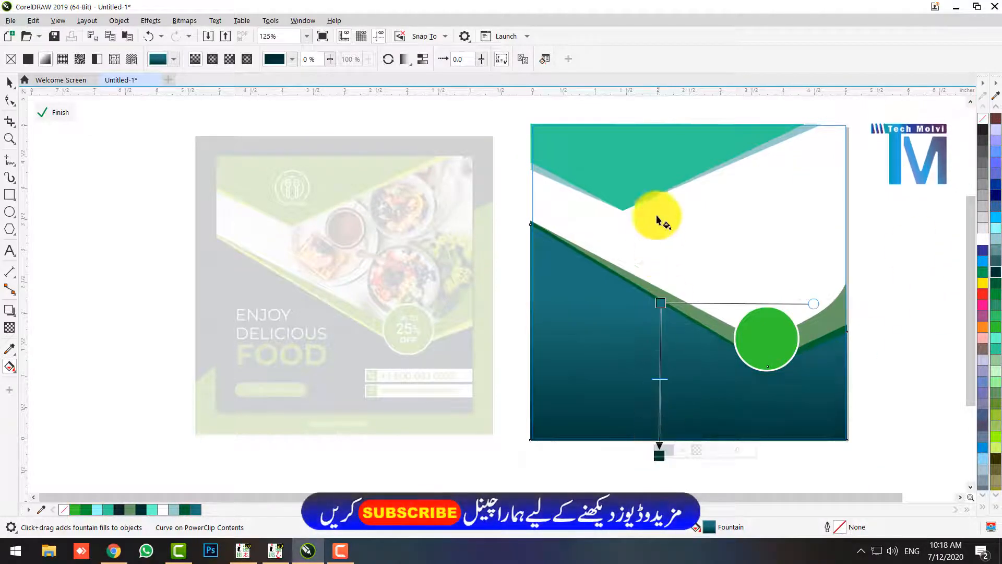
Step: Apply a vertical fountain fill to the upper triangle, running from its green down to very dark teal at the tip
left_click(649, 179)
left_click_drag(630, 126, 630, 207)
left_click_drag(997, 278, 630, 212)
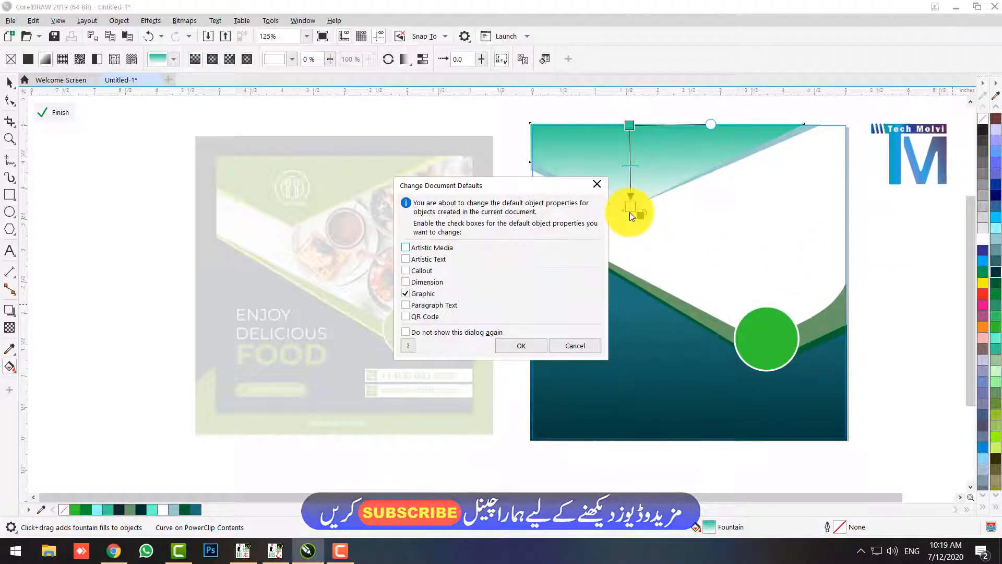
left_click(569, 343)
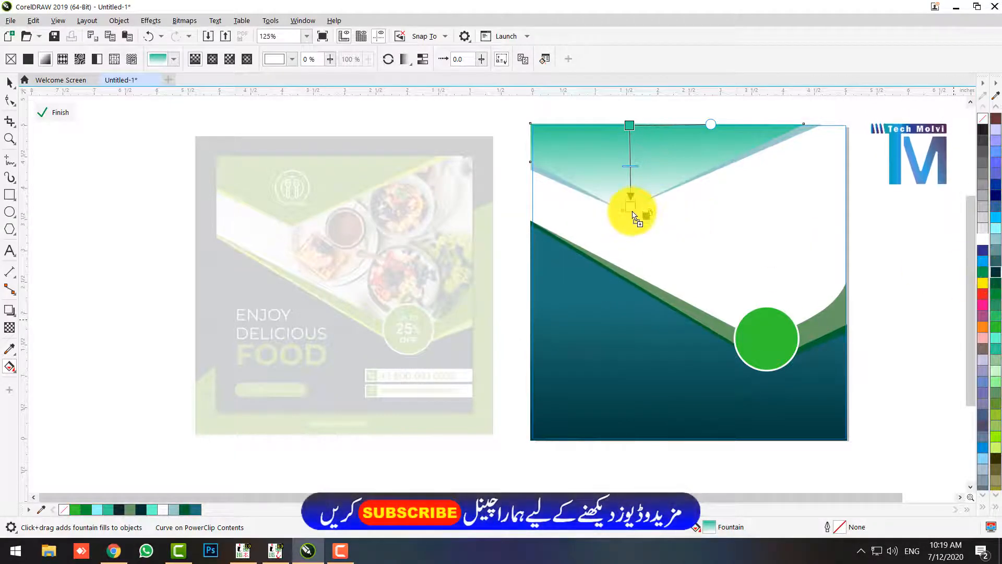
left_click_drag(633, 214, 632, 214)
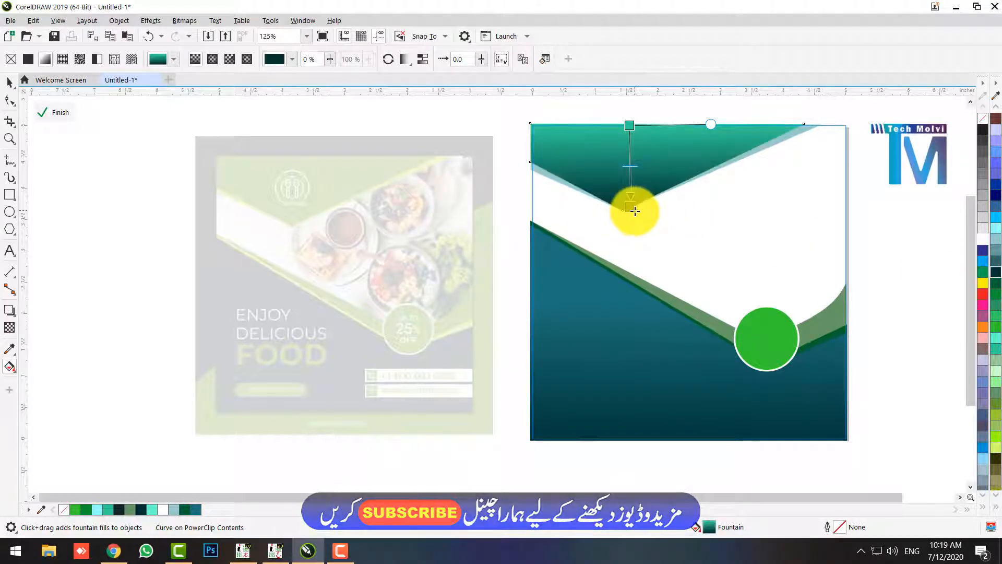
Step: Finish editing the PowerClip contents and remove the outline from the square frame
left_click(10, 82)
left_click(57, 111)
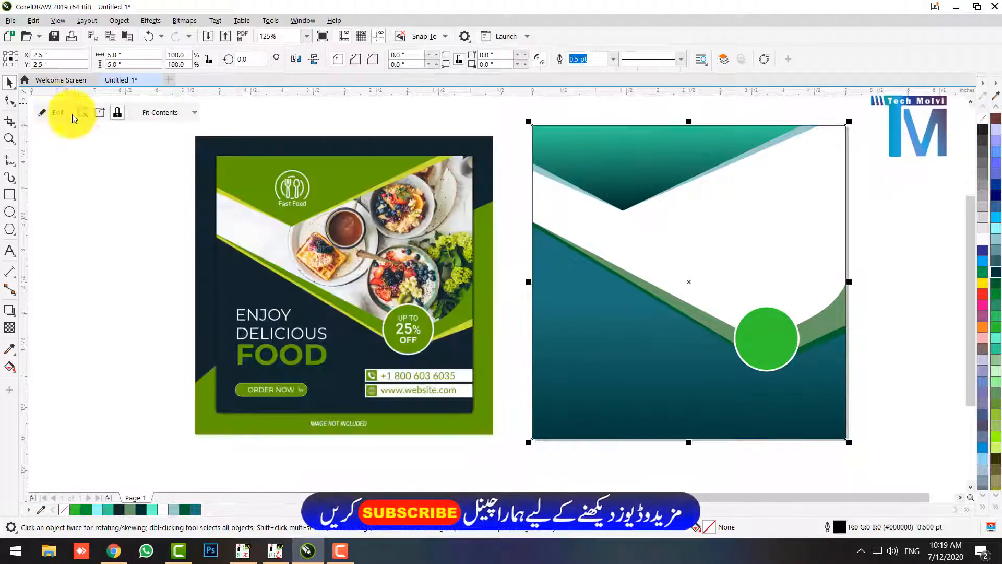
left_click(916, 155)
left_click(845, 256)
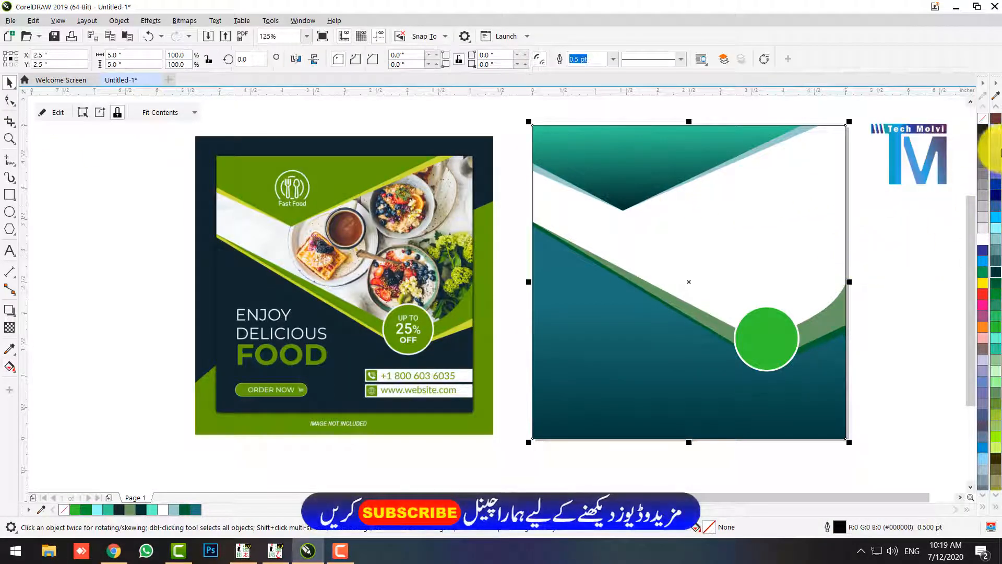
left_click(875, 168)
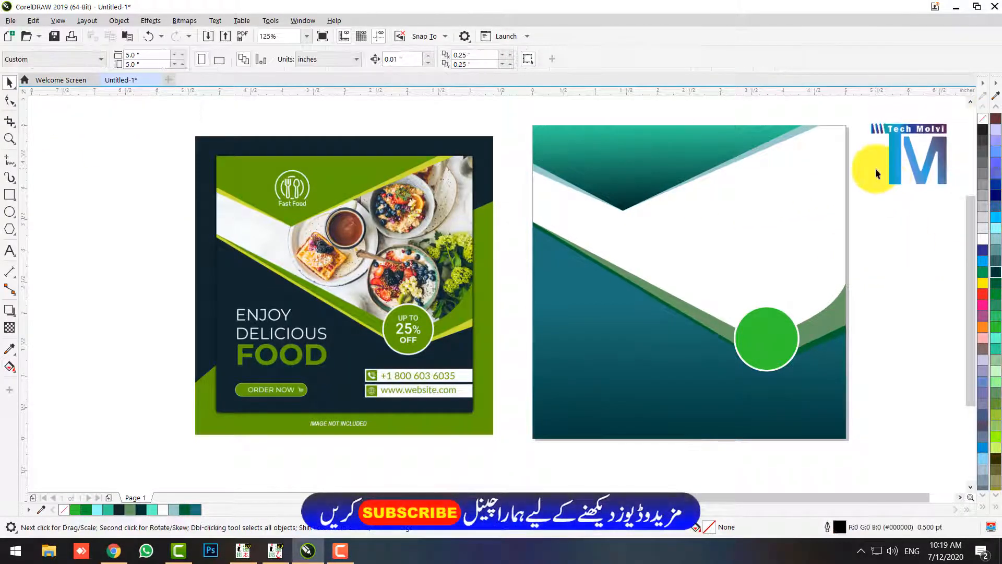
Step: Set the green circle's white outline to 4 pt inside the PowerClip and finish editing the contents
double_click(766, 338)
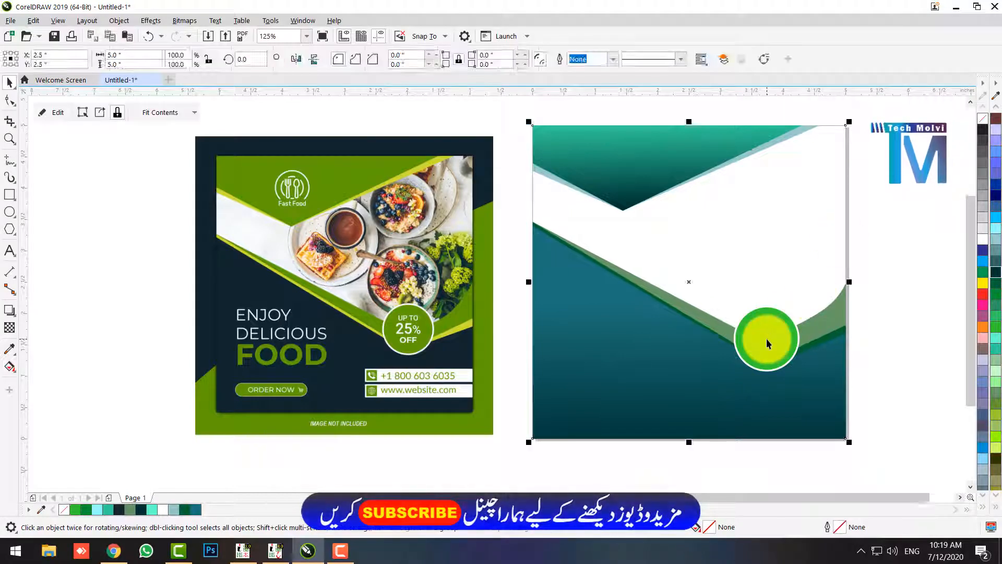
left_click(776, 342)
left_click(529, 59)
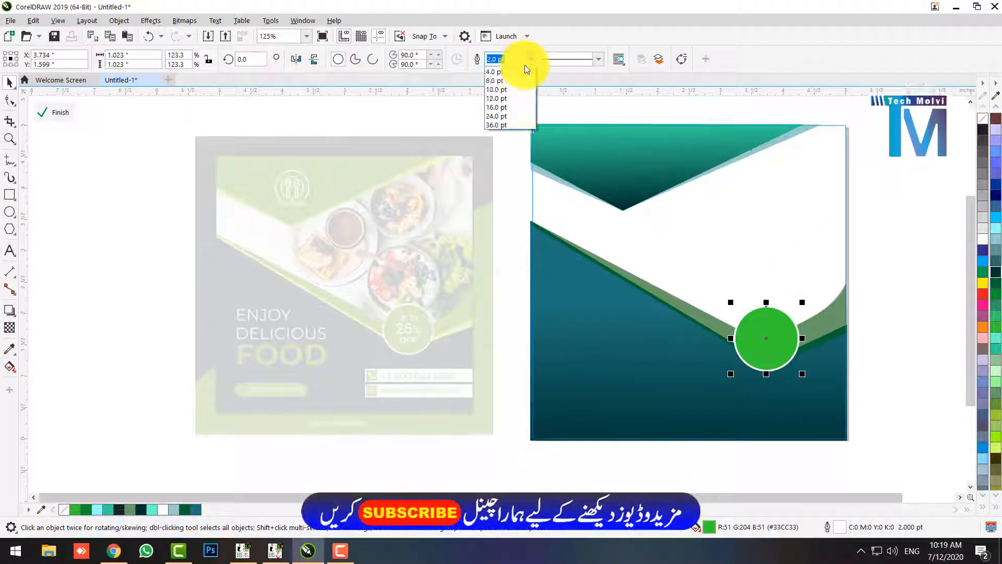
left_click(490, 143)
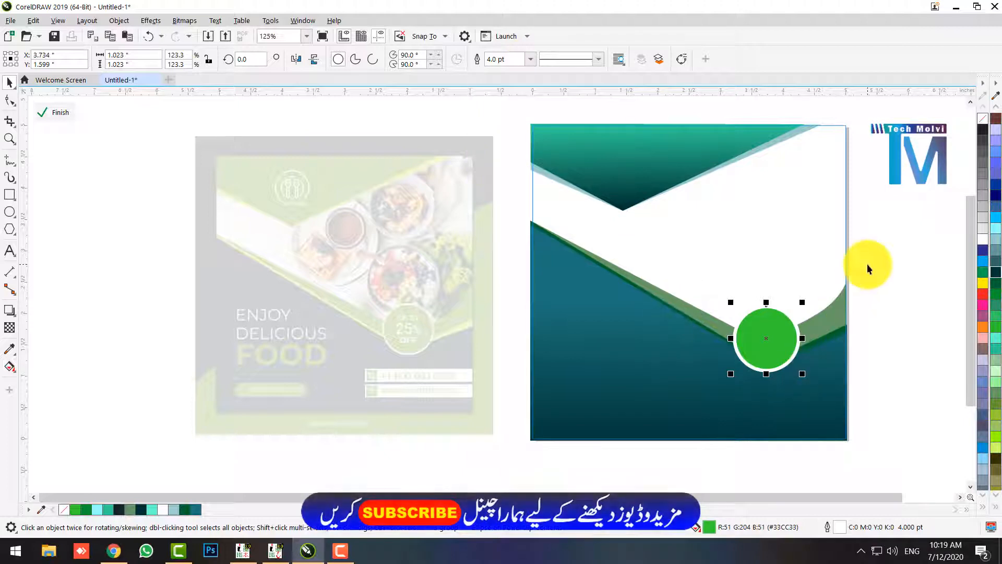
left_click(49, 113)
left_click(67, 226)
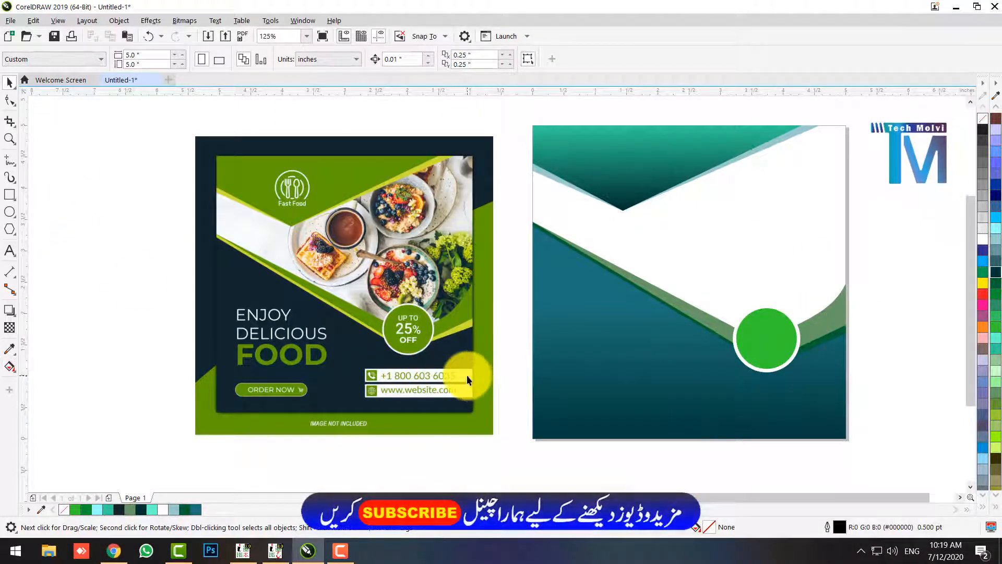
Step: Draw a bar about 2.28 by 0.31 in below the circle at the frame's edge, filled white without an outline
left_click(9, 193)
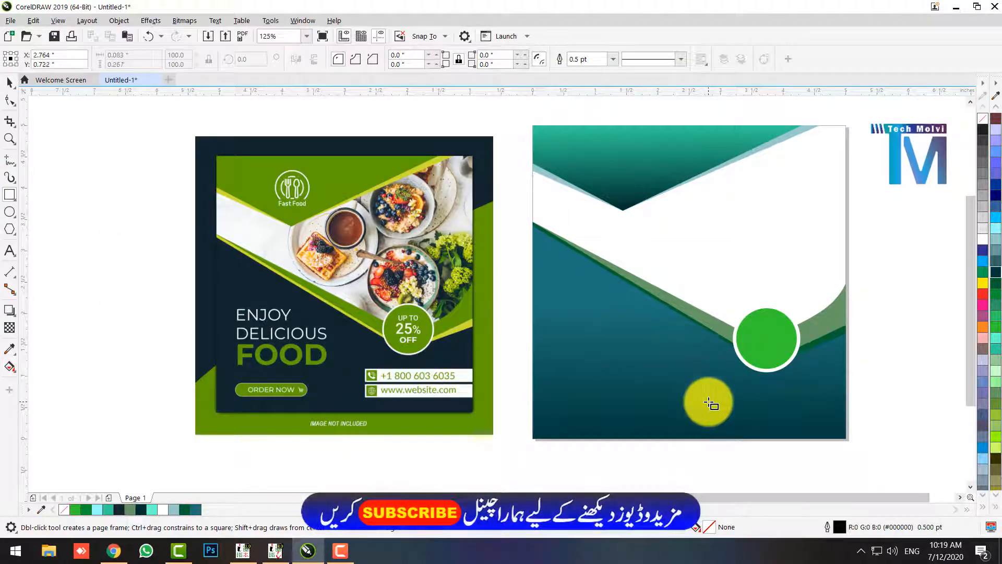
left_click_drag(708, 401, 849, 408)
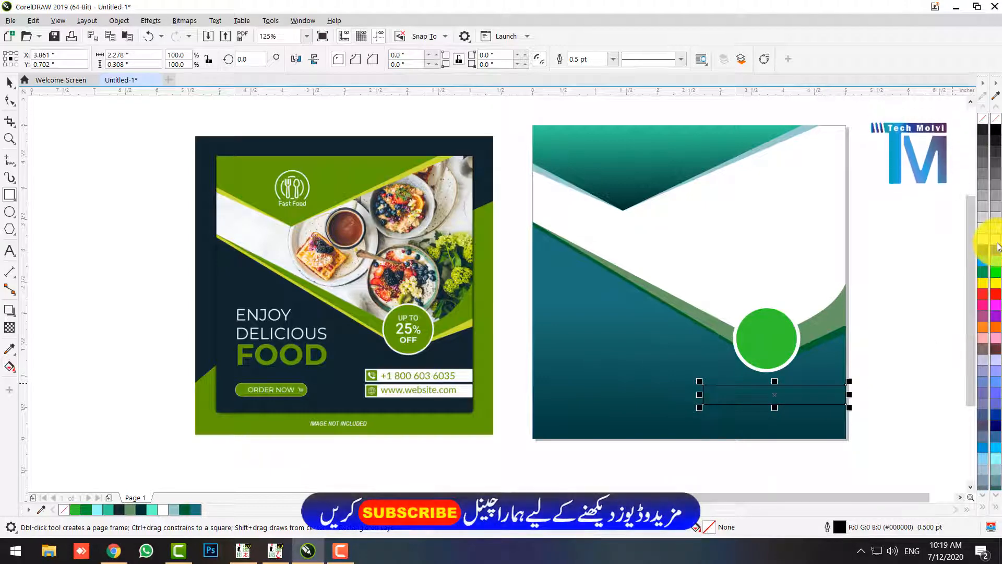
left_click(996, 241)
right_click(995, 121)
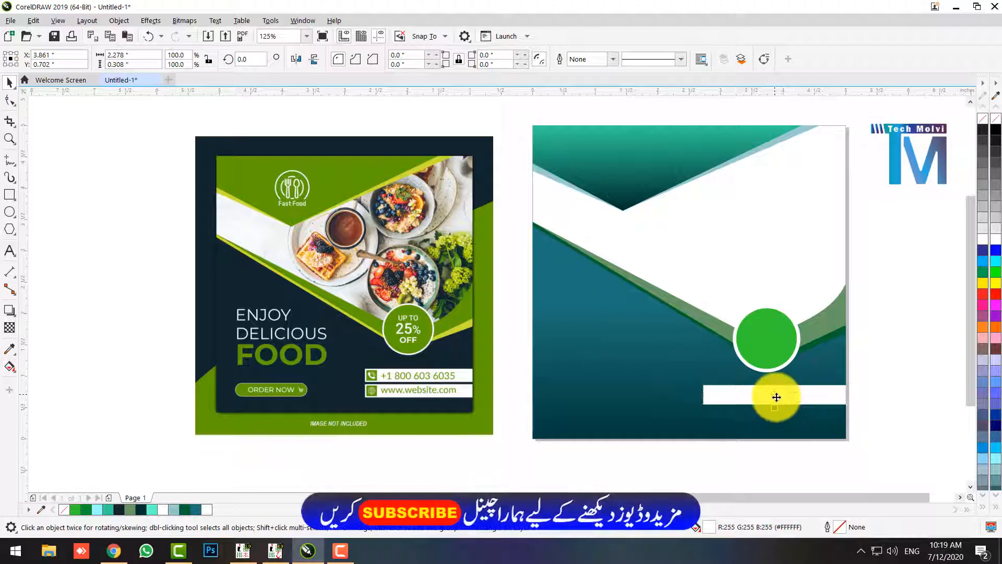
Step: Duplicate the white bar directly below the first and stretch both to about 2.7 in, past the frame's outer edge
left_click_drag(776, 397, 780, 413)
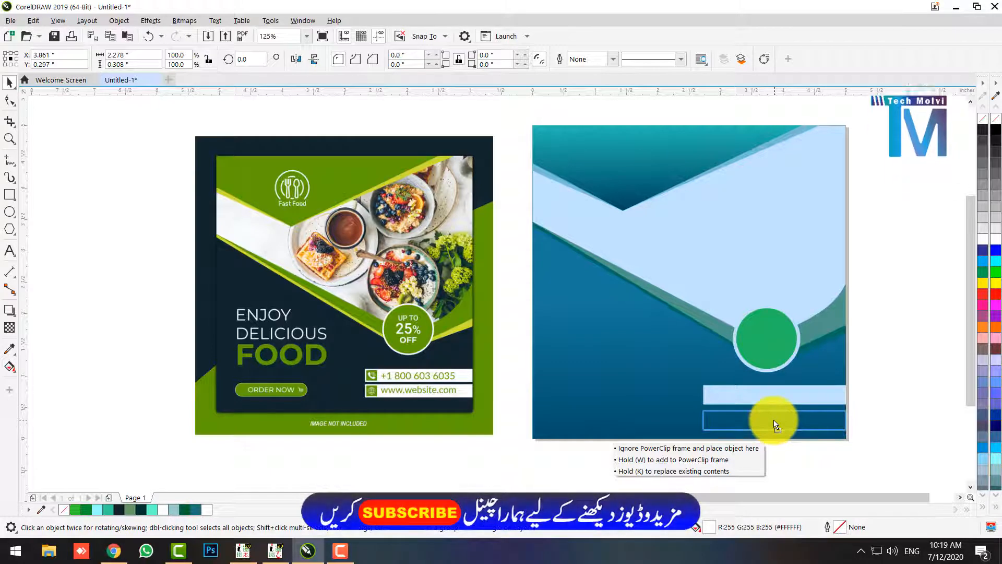
left_click_drag(775, 424, 774, 420)
left_click(789, 390, "shift")
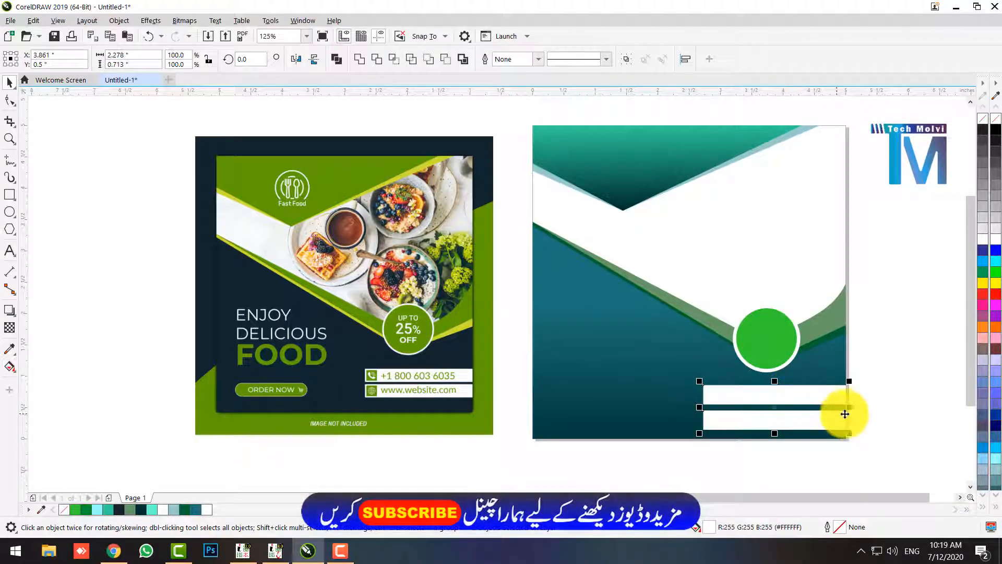
left_click_drag(850, 407, 878, 408)
Step: PowerClip both white bars inside the square frame
right_click(842, 398)
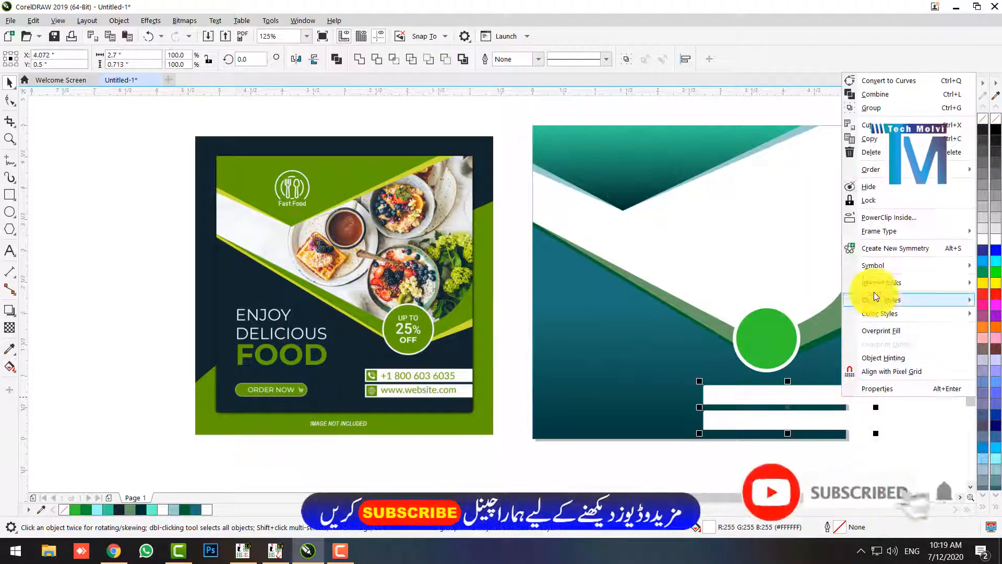
left_click(876, 218)
left_click(791, 322)
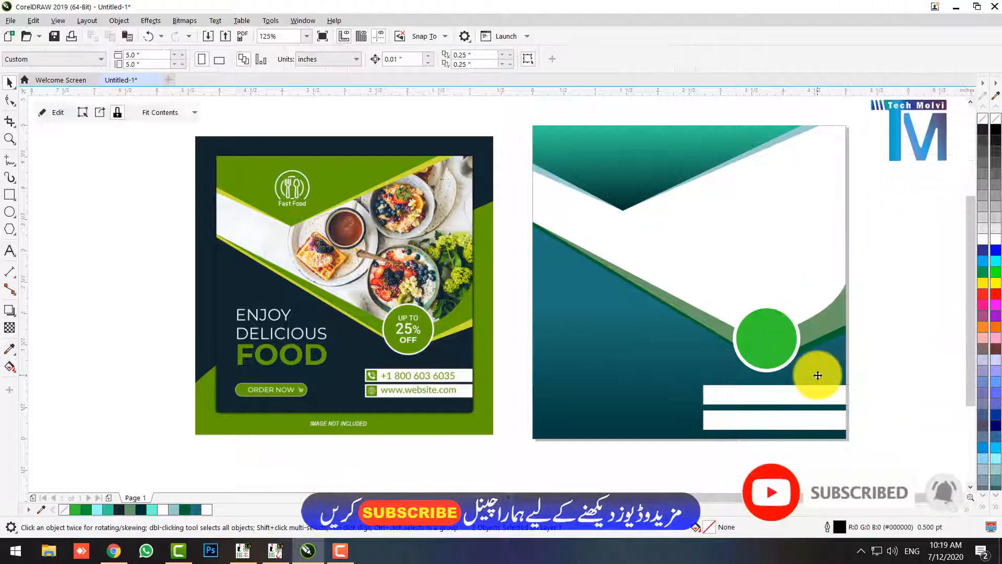
Step: Draw a rectangle about 1.83 by 0.38 in beside the lower white bar and round its corners to about 0.18 in
left_click(883, 322)
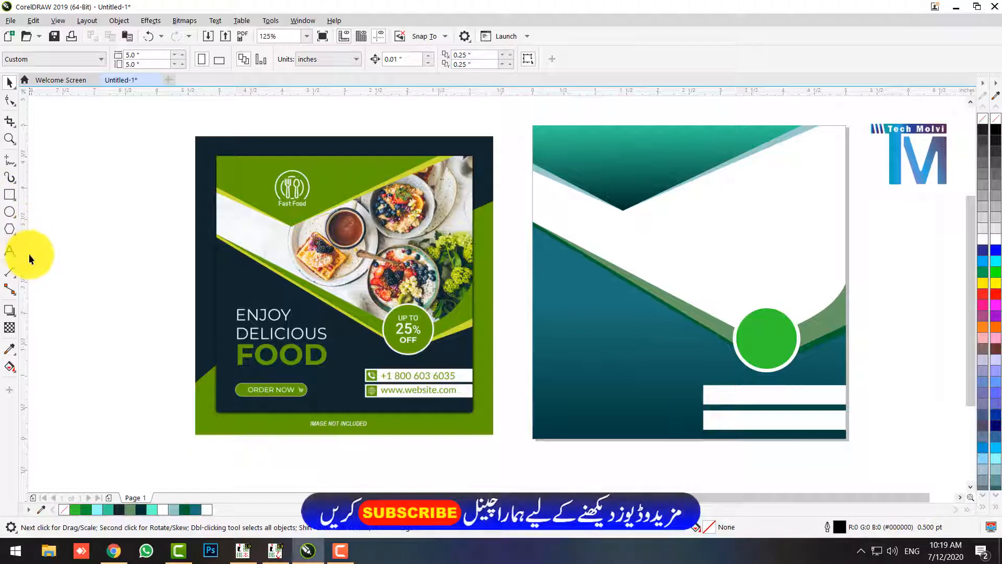
left_click(10, 194)
left_click_drag(547, 393, 664, 420)
left_click(12, 101)
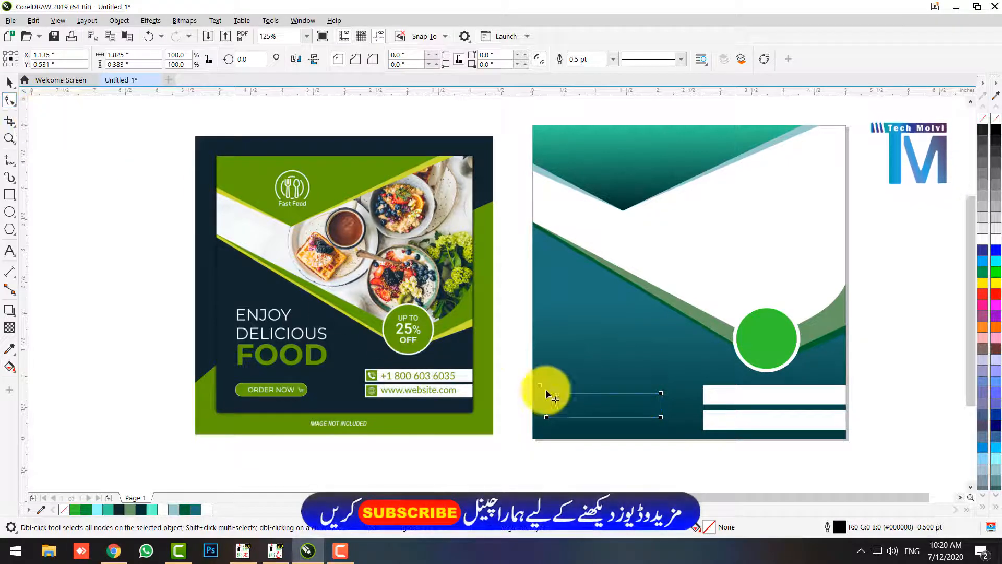
left_click_drag(547, 393, 557, 393)
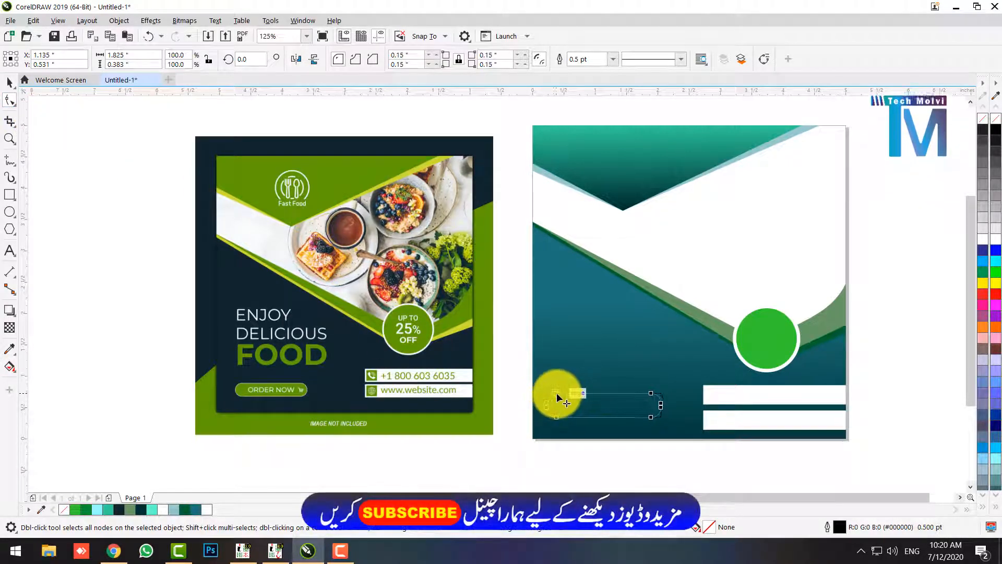
left_click(9, 82)
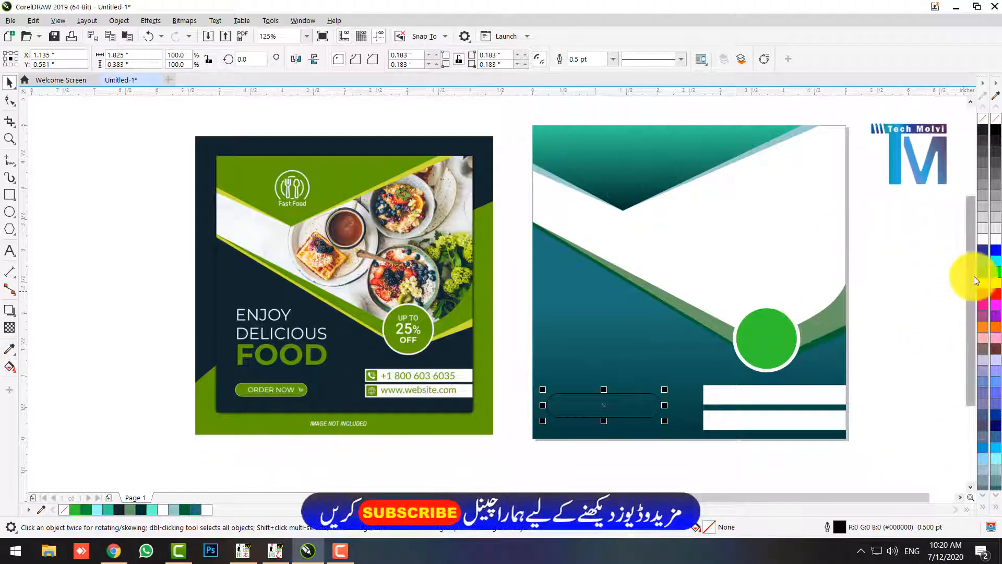
Step: Fill the rounded button shape with bright green #33CC33
left_click(86, 510)
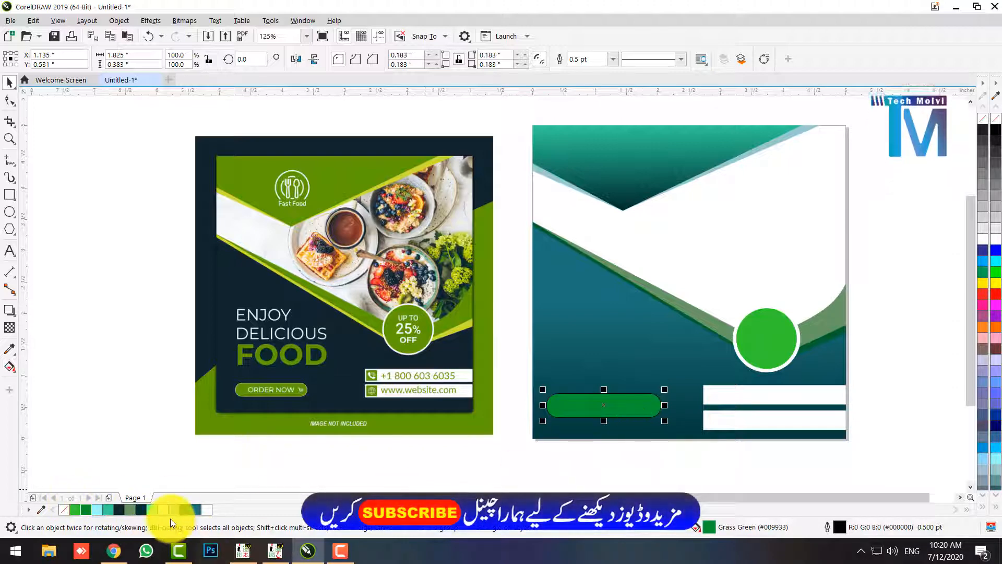
left_click(185, 509)
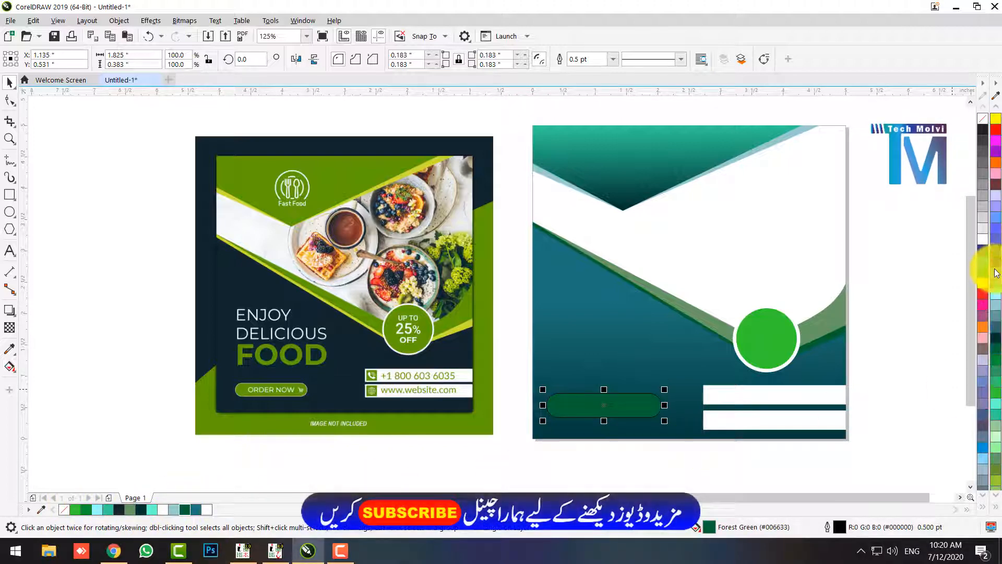
left_click(995, 379)
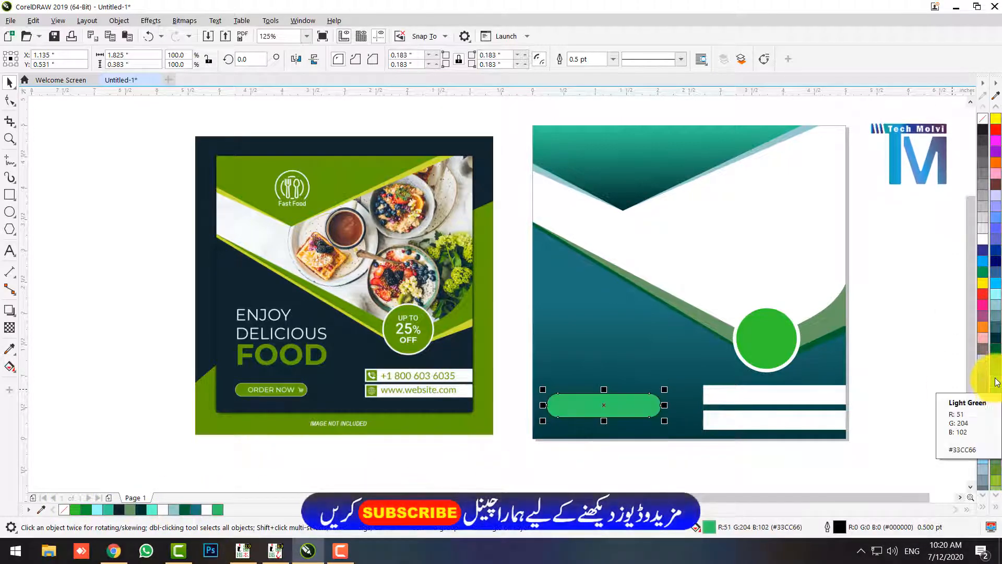
left_click(995, 395)
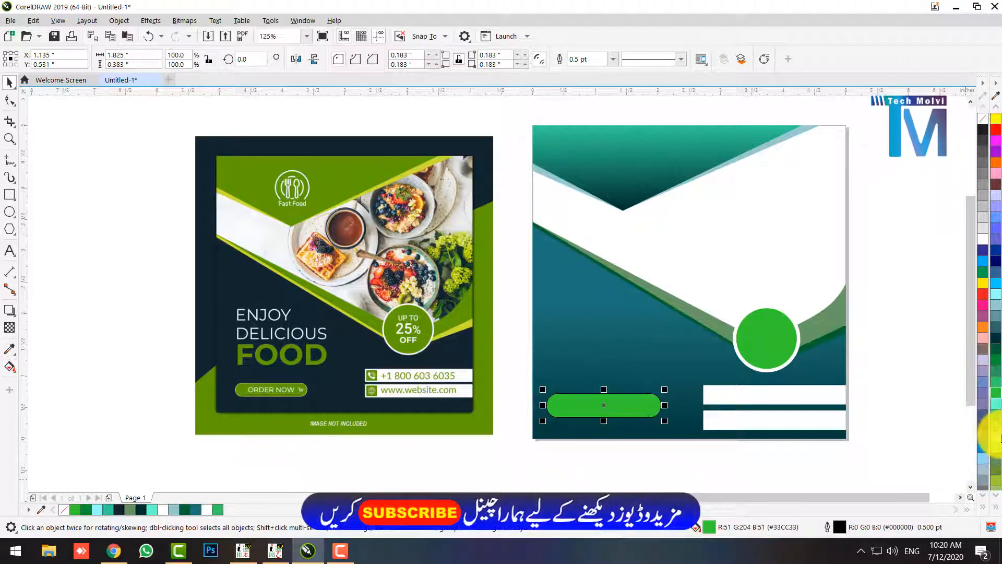
Step: Give the green button a 2 pt white outline and scale it down to 90%, about 1.64 by 0.35 in
scroll(996, 364, "up", 5)
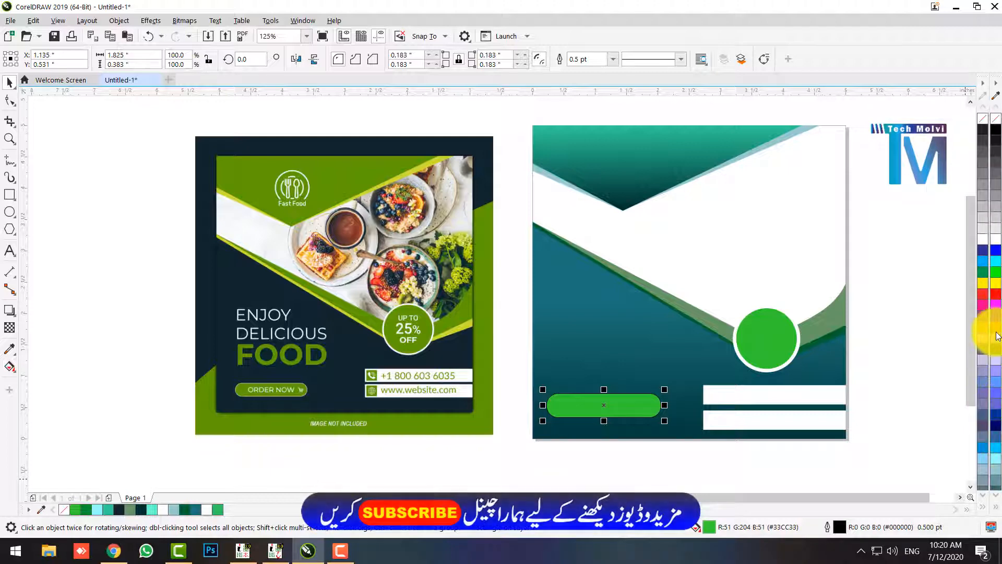
right_click(995, 249)
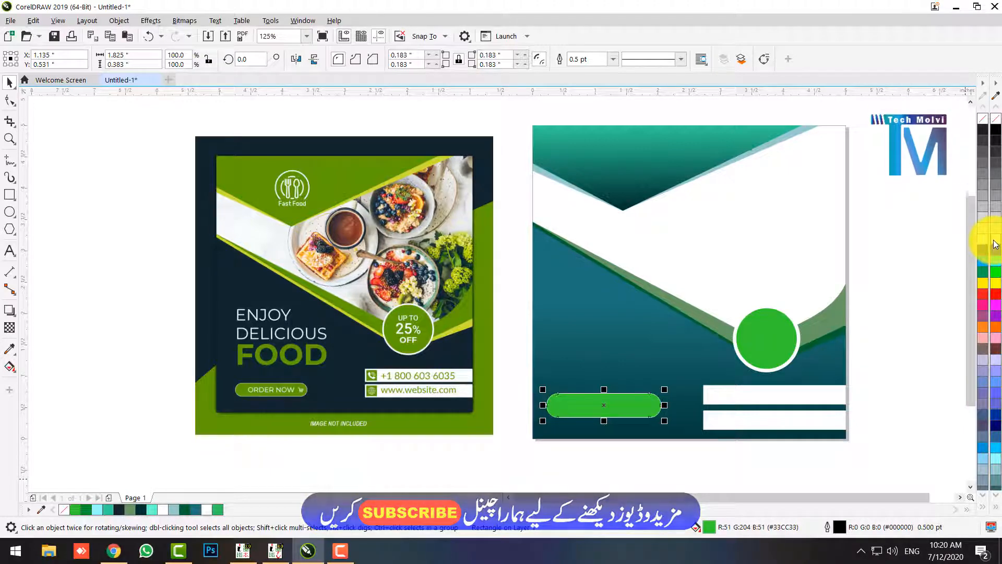
double_click(900, 525)
left_click(421, 229)
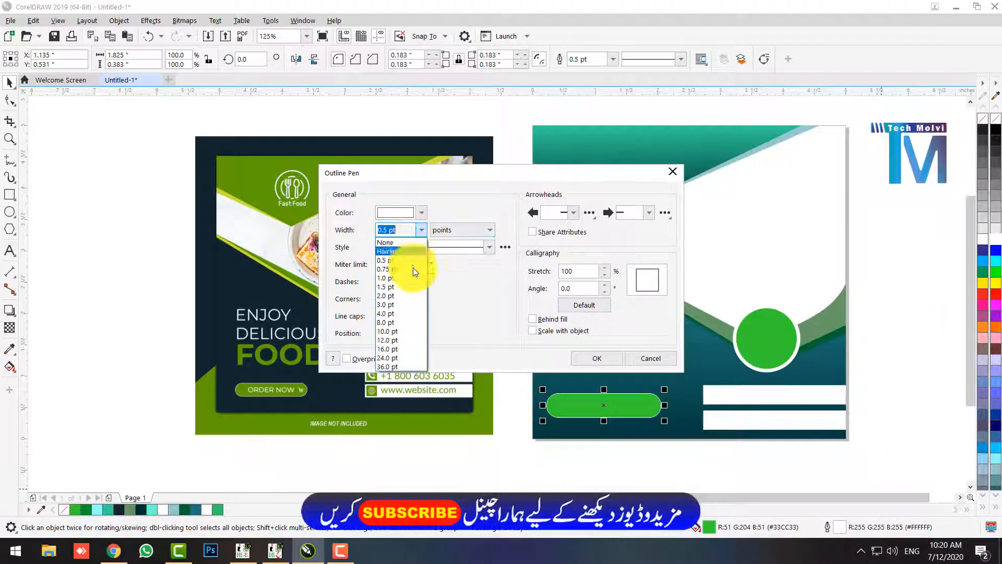
left_click(397, 298)
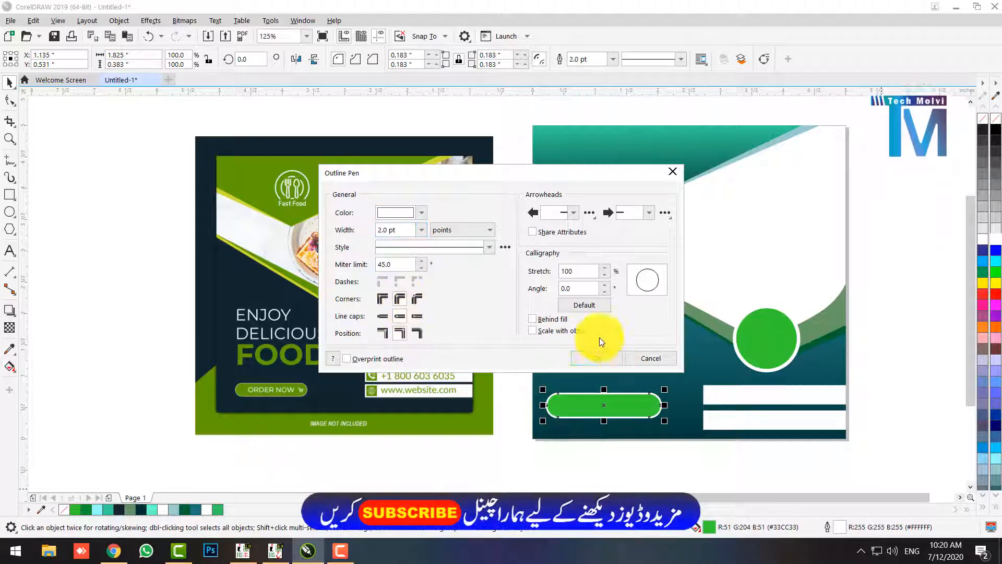
left_click(601, 361)
left_click(658, 400)
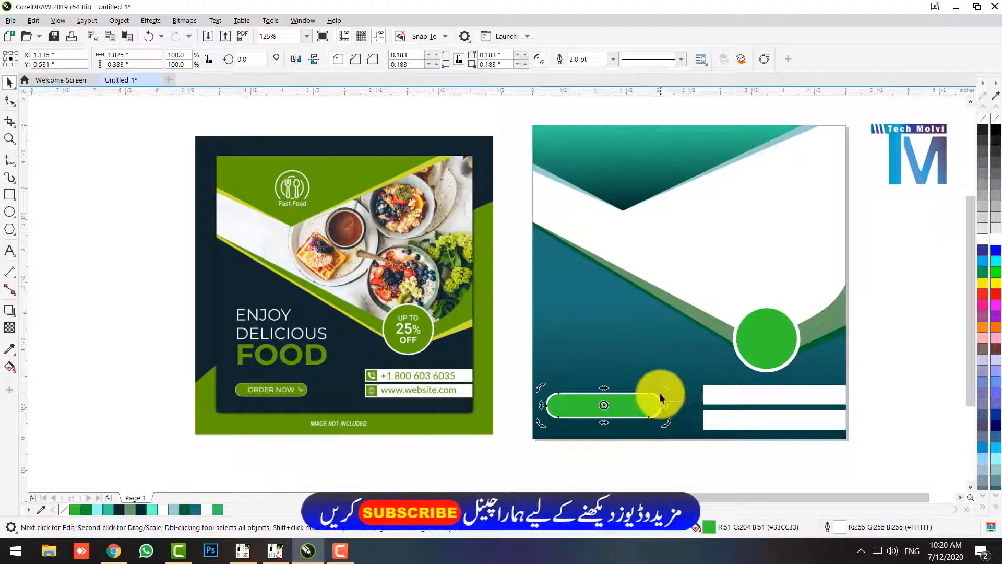
left_click_drag(662, 390, 654, 388)
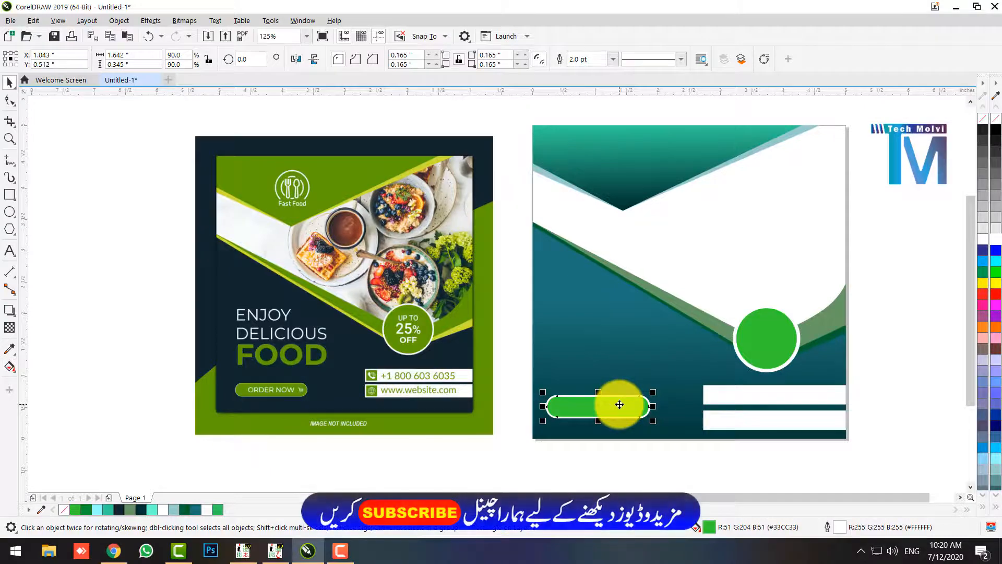
Step: Open the drawing "assm logo new" from the Cdrs new\LOGO folder on the DESIGING (D:) drive
key("ctrl+o")
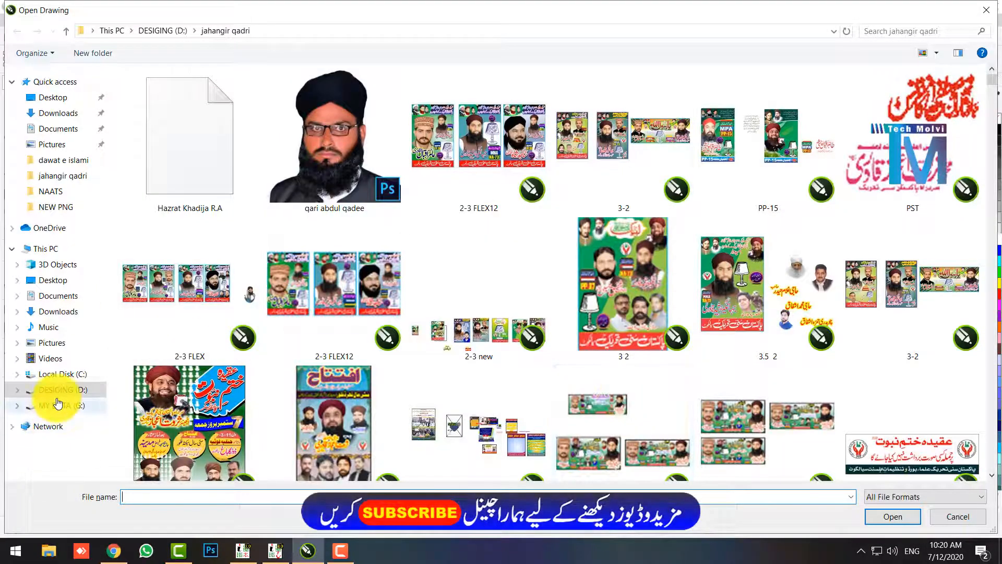
left_click(62, 390)
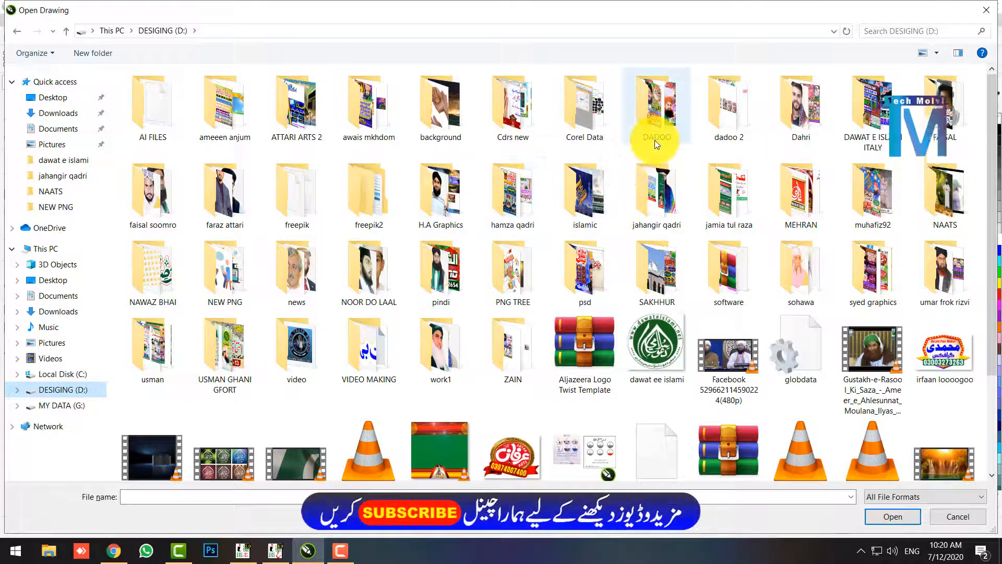
double_click(505, 139)
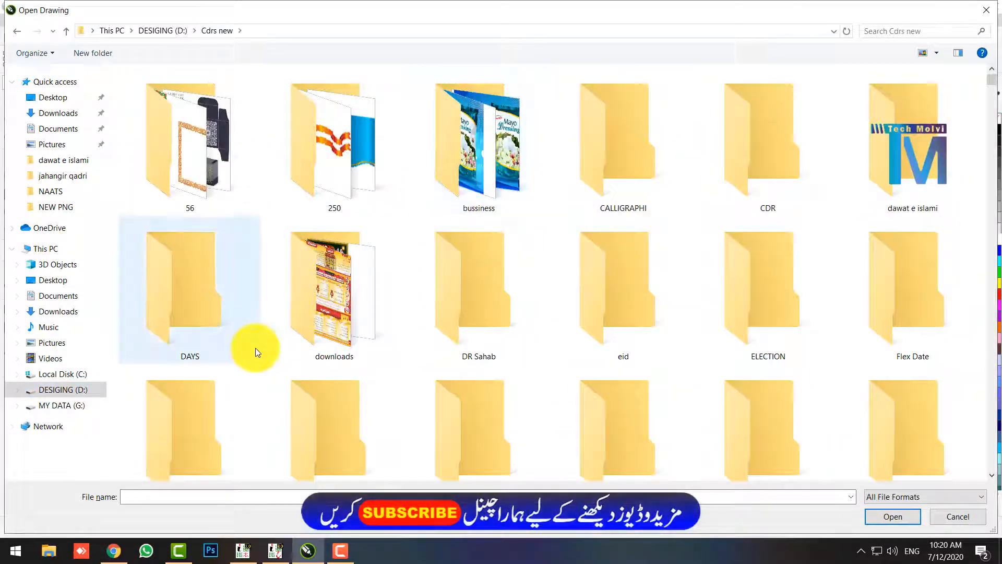
scroll(235, 355, "down", 1)
scroll(270, 362, "down", 3)
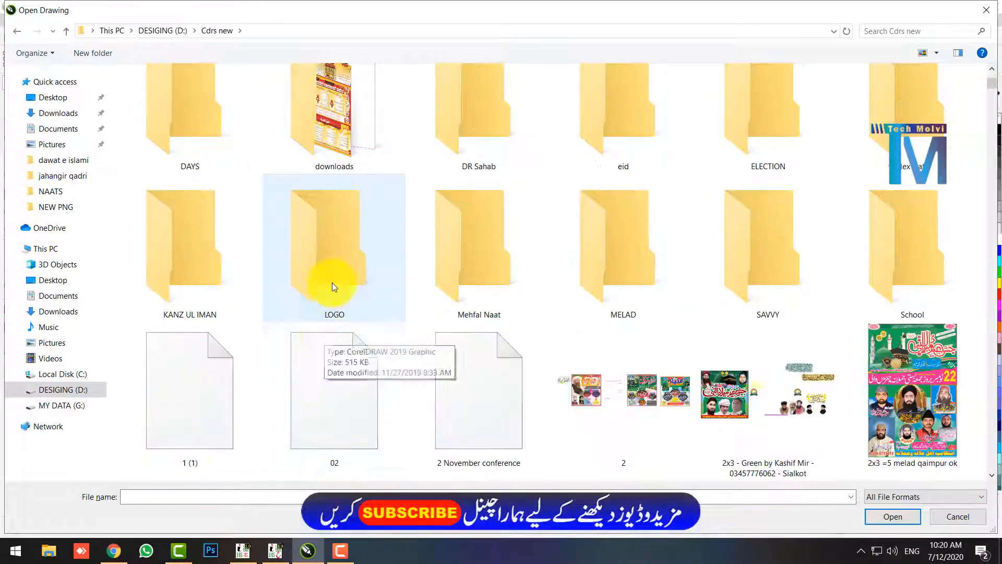
double_click(332, 285)
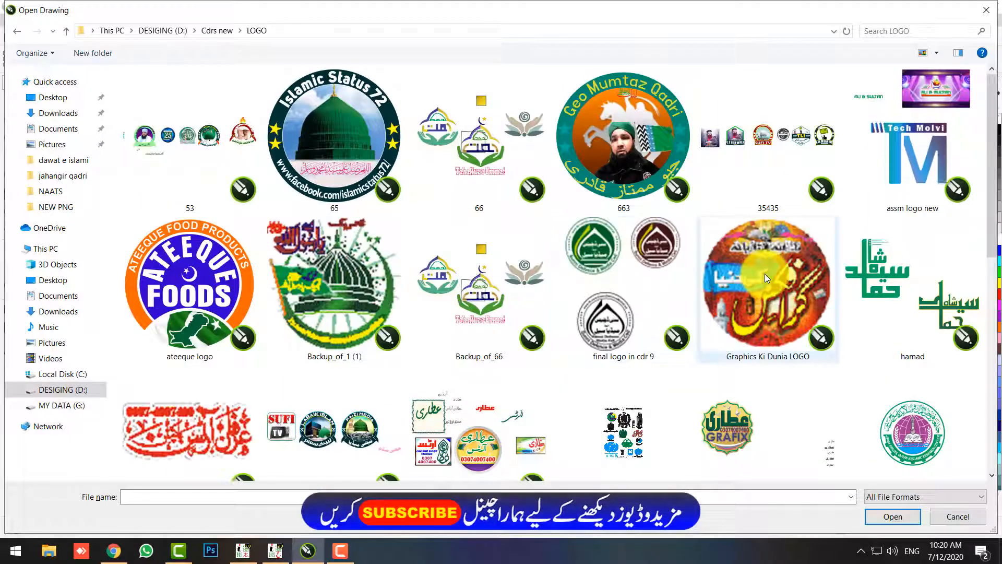
double_click(927, 192)
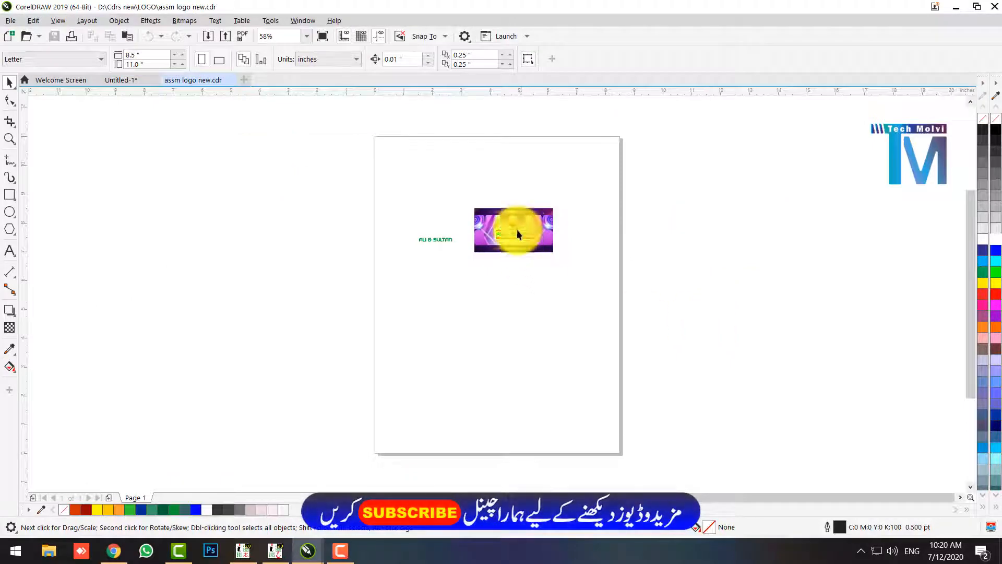
Step: Copy the shopping mall logo into the Untitled-1 document and place it on the green triangle at the post's top
left_click(527, 226)
right_click(529, 230)
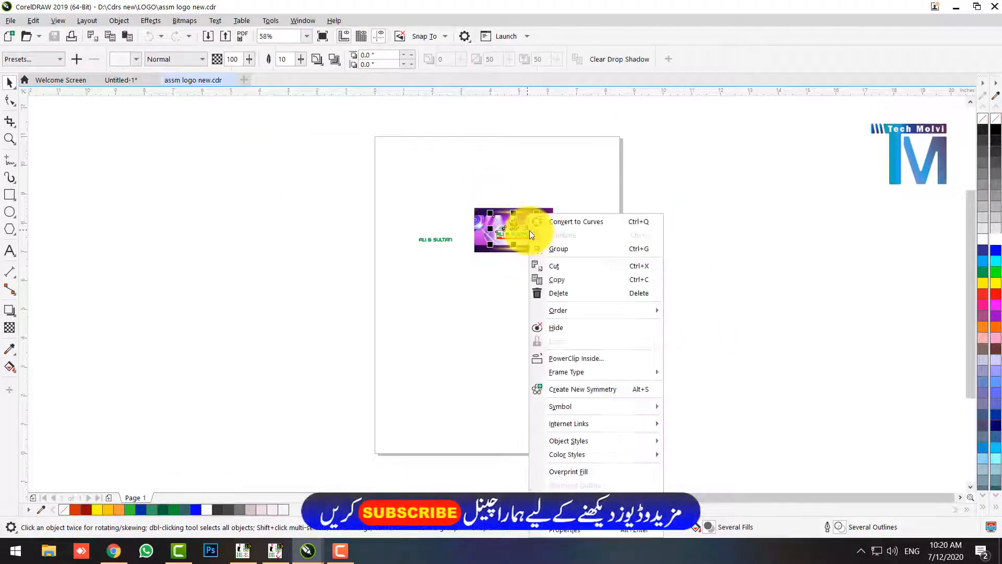
left_click(543, 276)
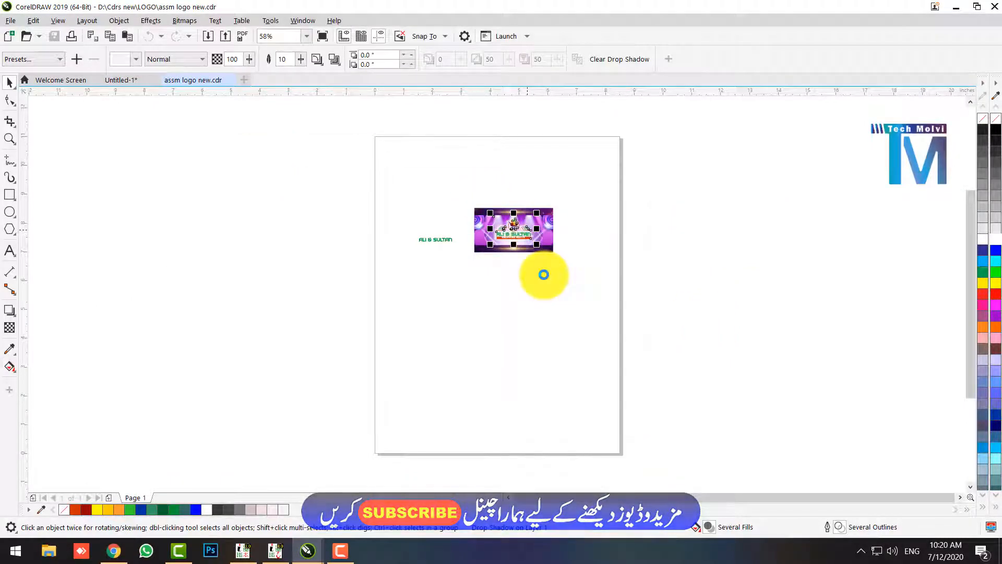
left_click(110, 79)
right_click(59, 271)
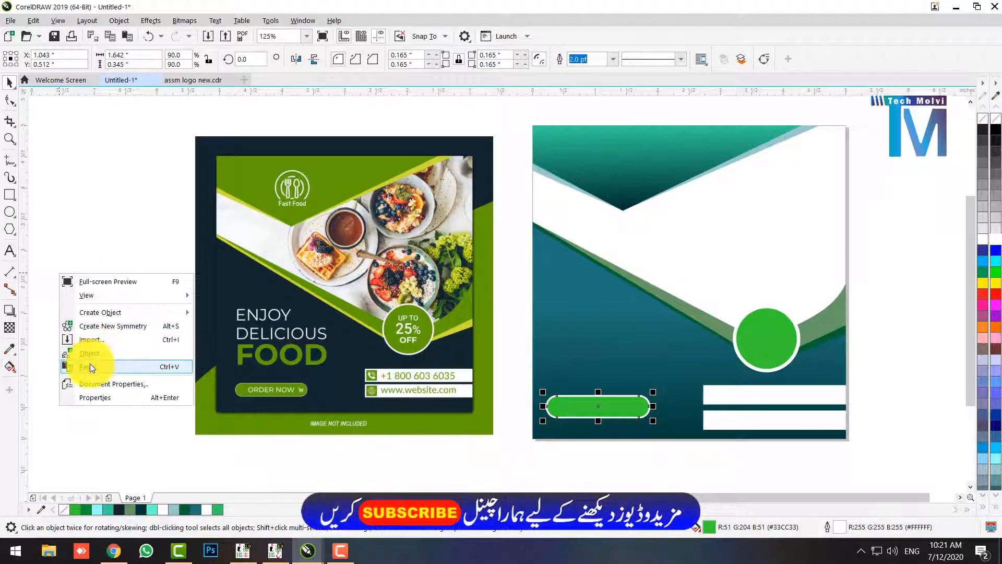
left_click(90, 363)
left_click_drag(708, 161, 607, 181)
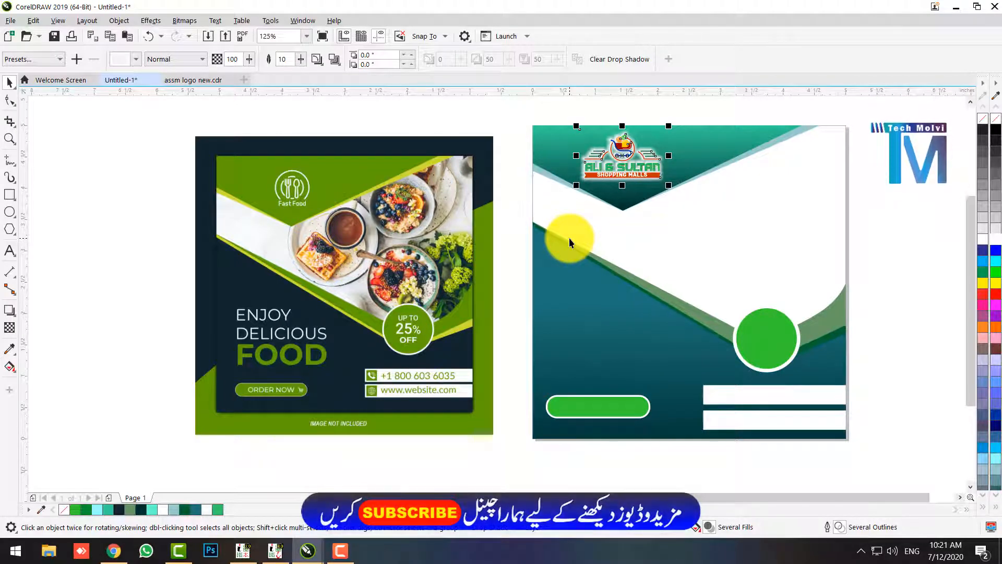
Step: Break the logo apart to delete its pale backing shape, and fill the remaining vector artwork white
key("ctrl+k")
left_click(556, 139)
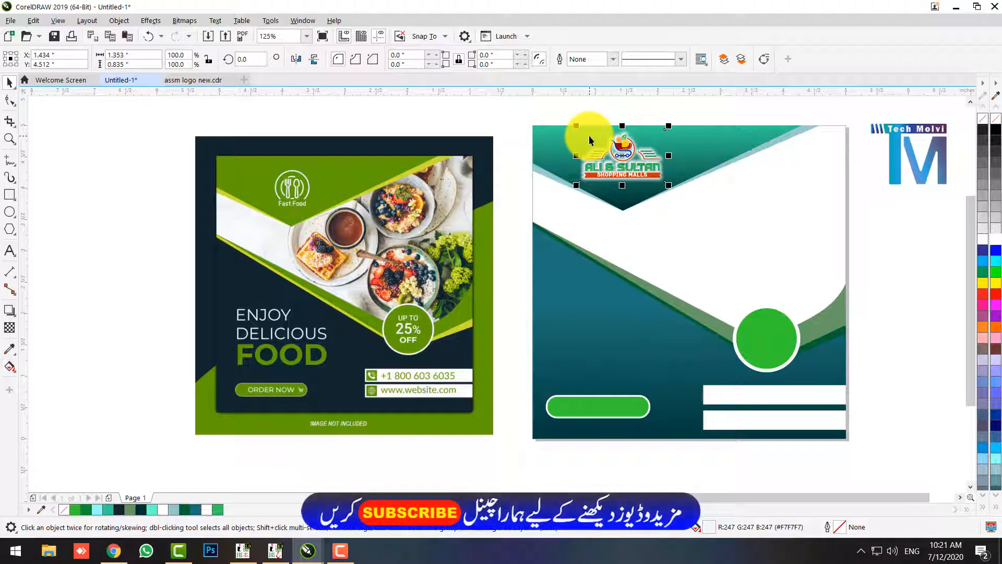
key("Delete")
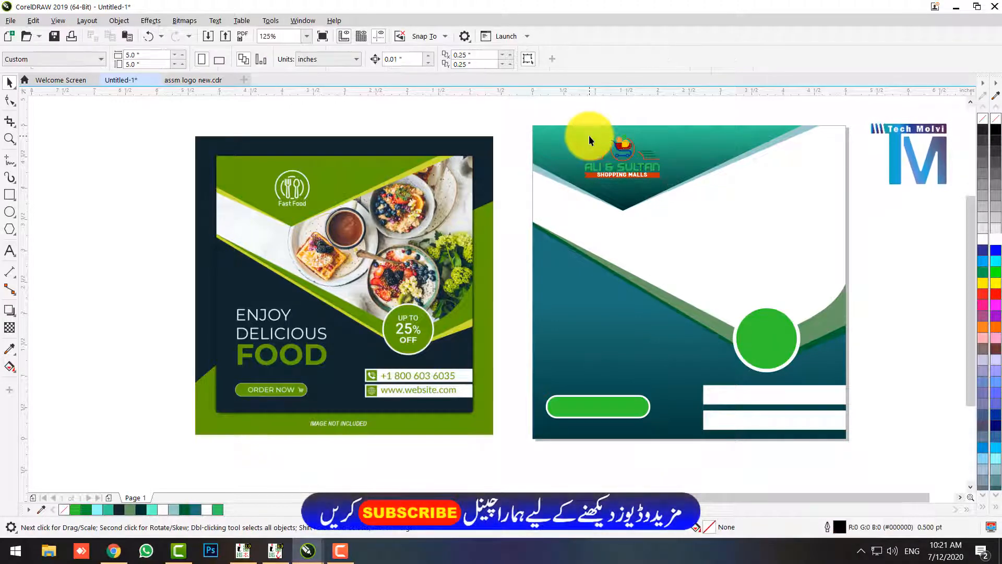
left_click_drag(561, 116, 668, 185)
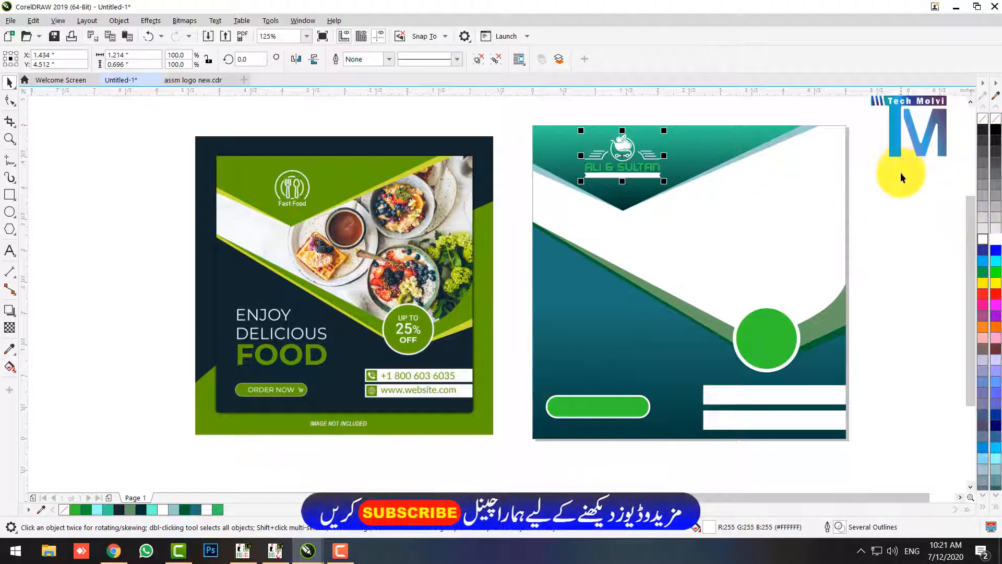
left_click(900, 173)
Step: Try deleting the green ALI & SULTAN bitmap lettering from the logo, and undo the deletion
scroll(581, 135, "up", 2)
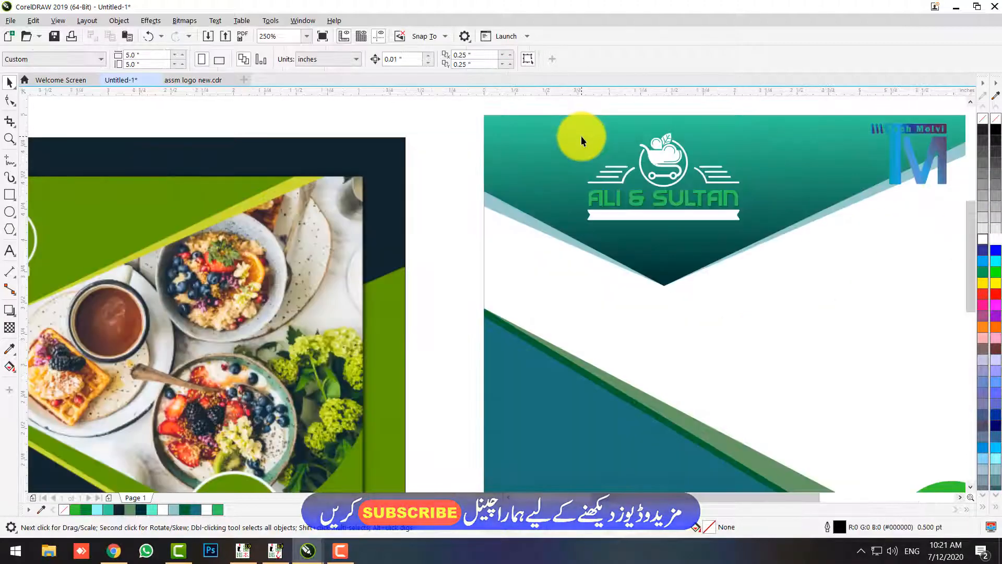
left_click(611, 206)
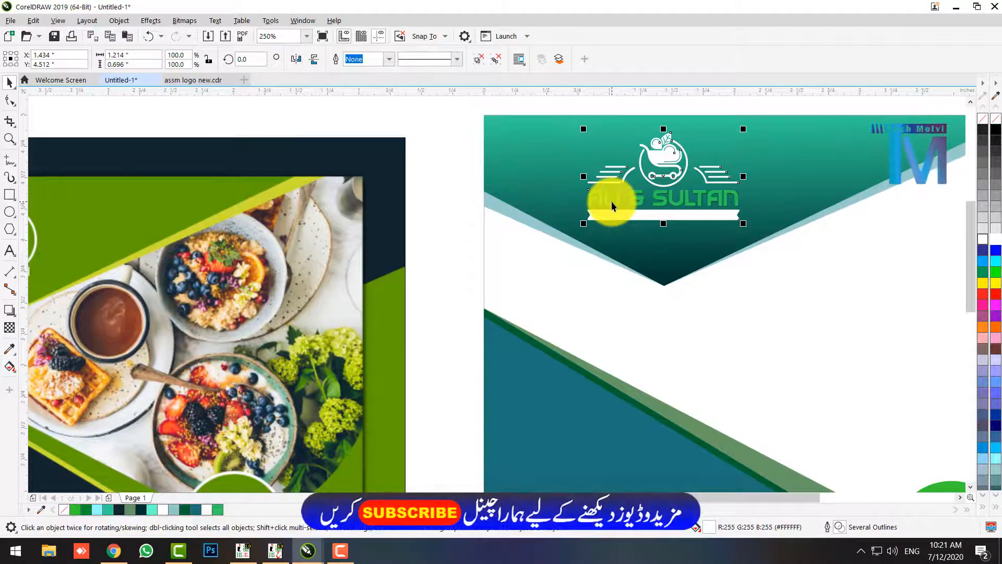
left_click(475, 152)
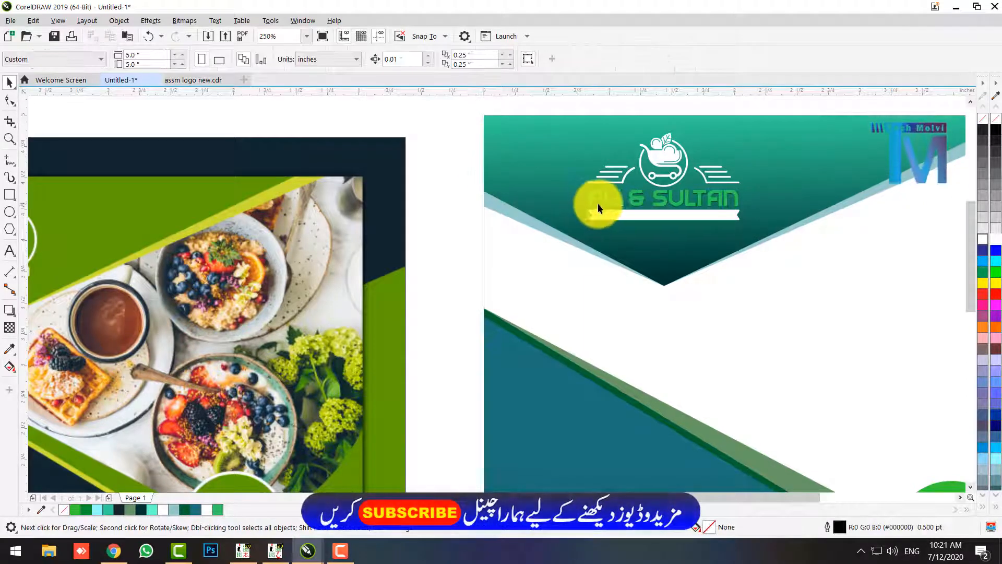
left_click(599, 206)
key("Delete")
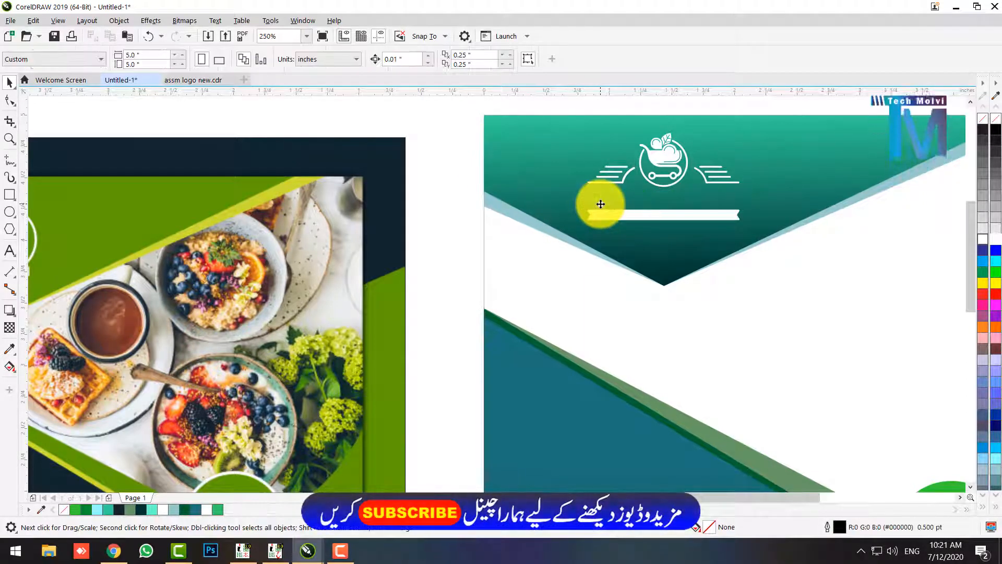
key("ctrl+z")
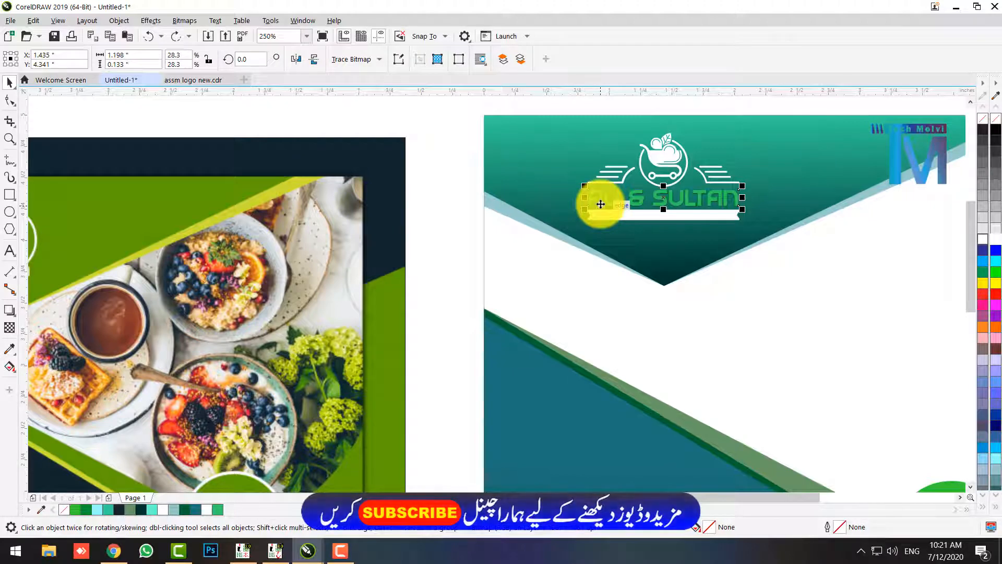